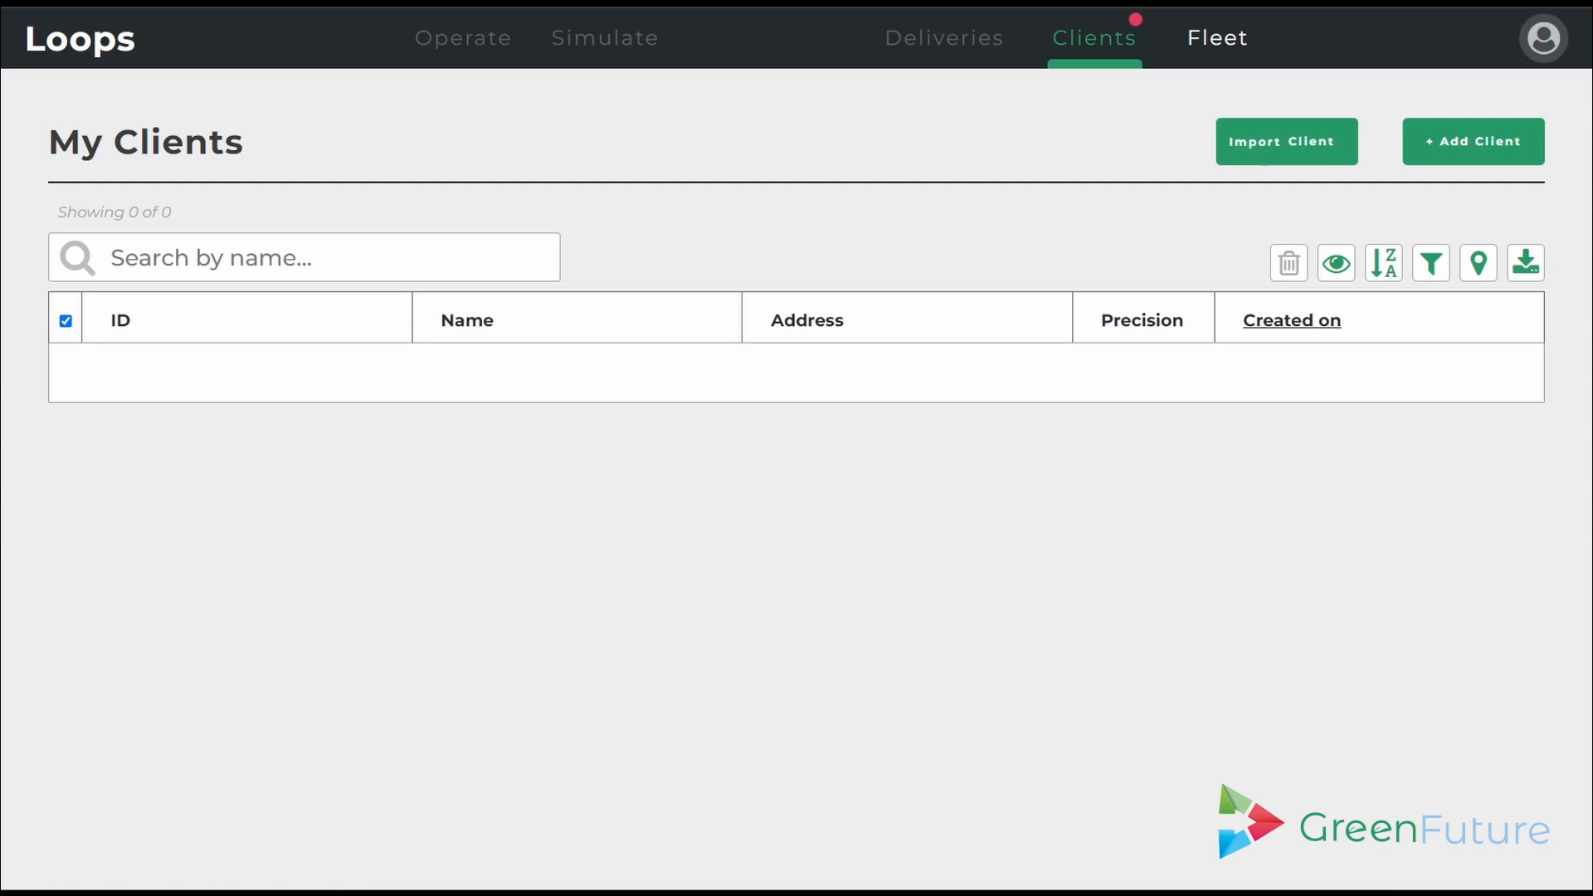
- Choose My Clients.csv from the csv_clients folder as the client import file
left_click(1258, 149)
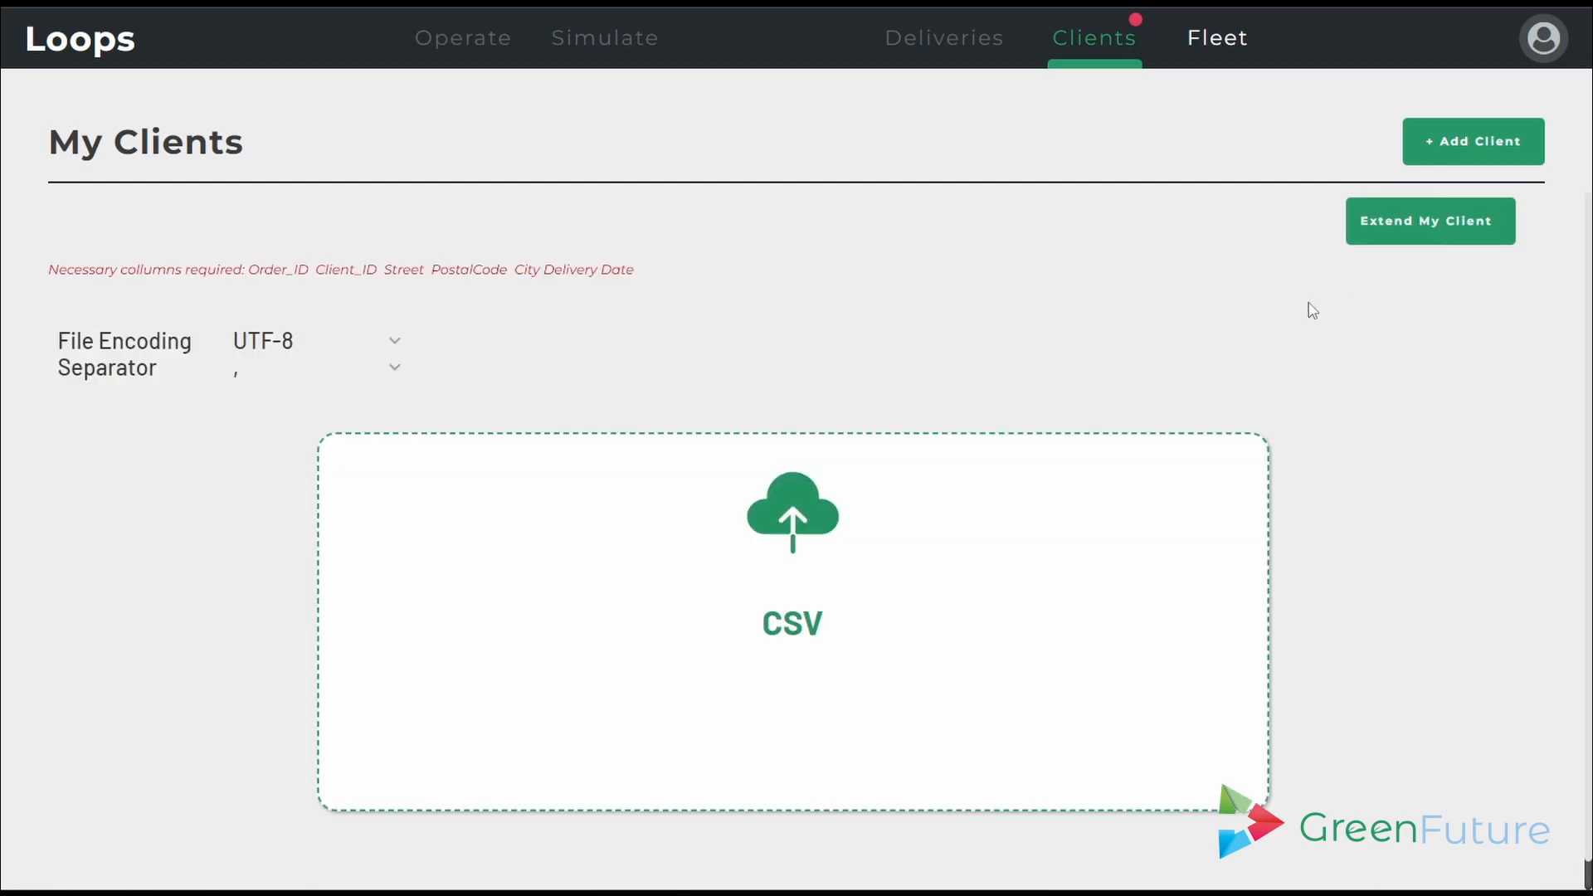
left_click(1022, 496)
left_click(503, 221)
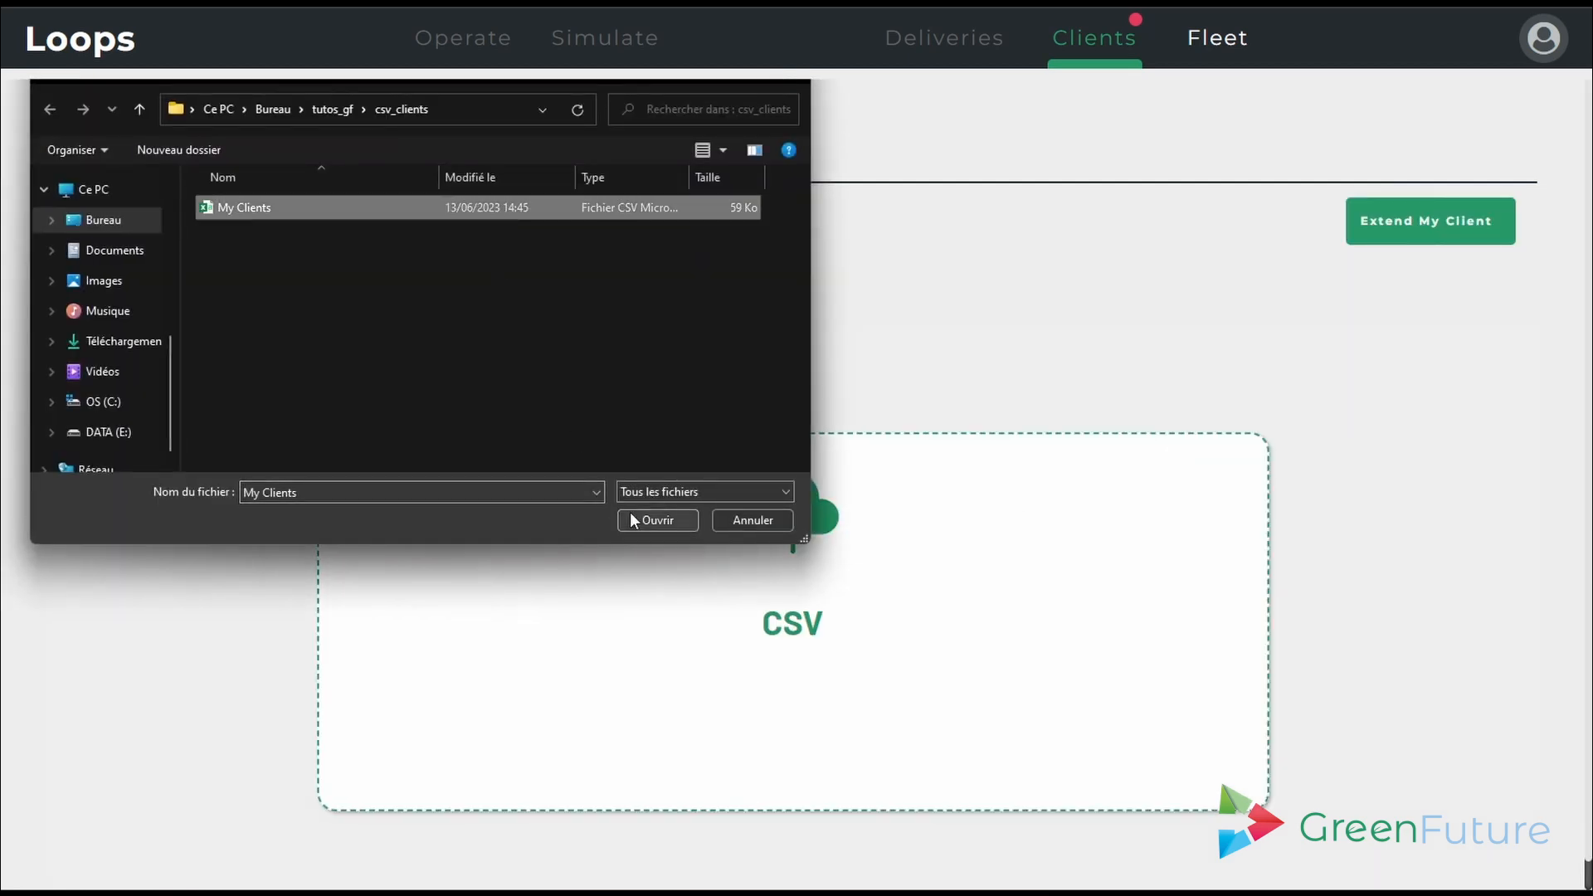
left_click(664, 520)
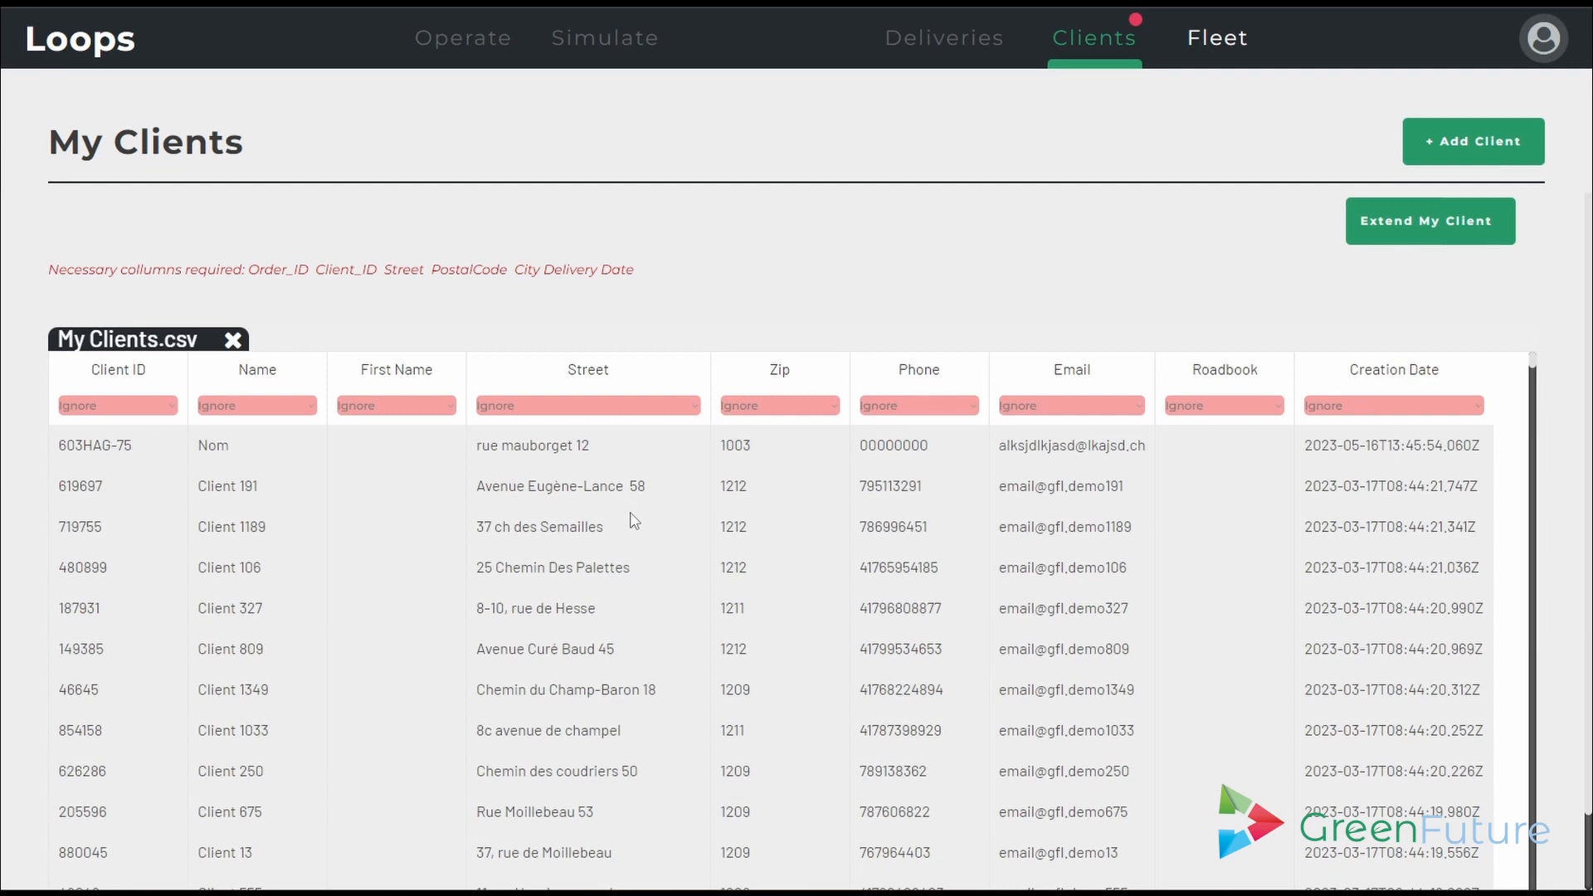
- Map the Client ID, Name and First Name columns to Client ID, Client Name and Client First Name
left_click(173, 406)
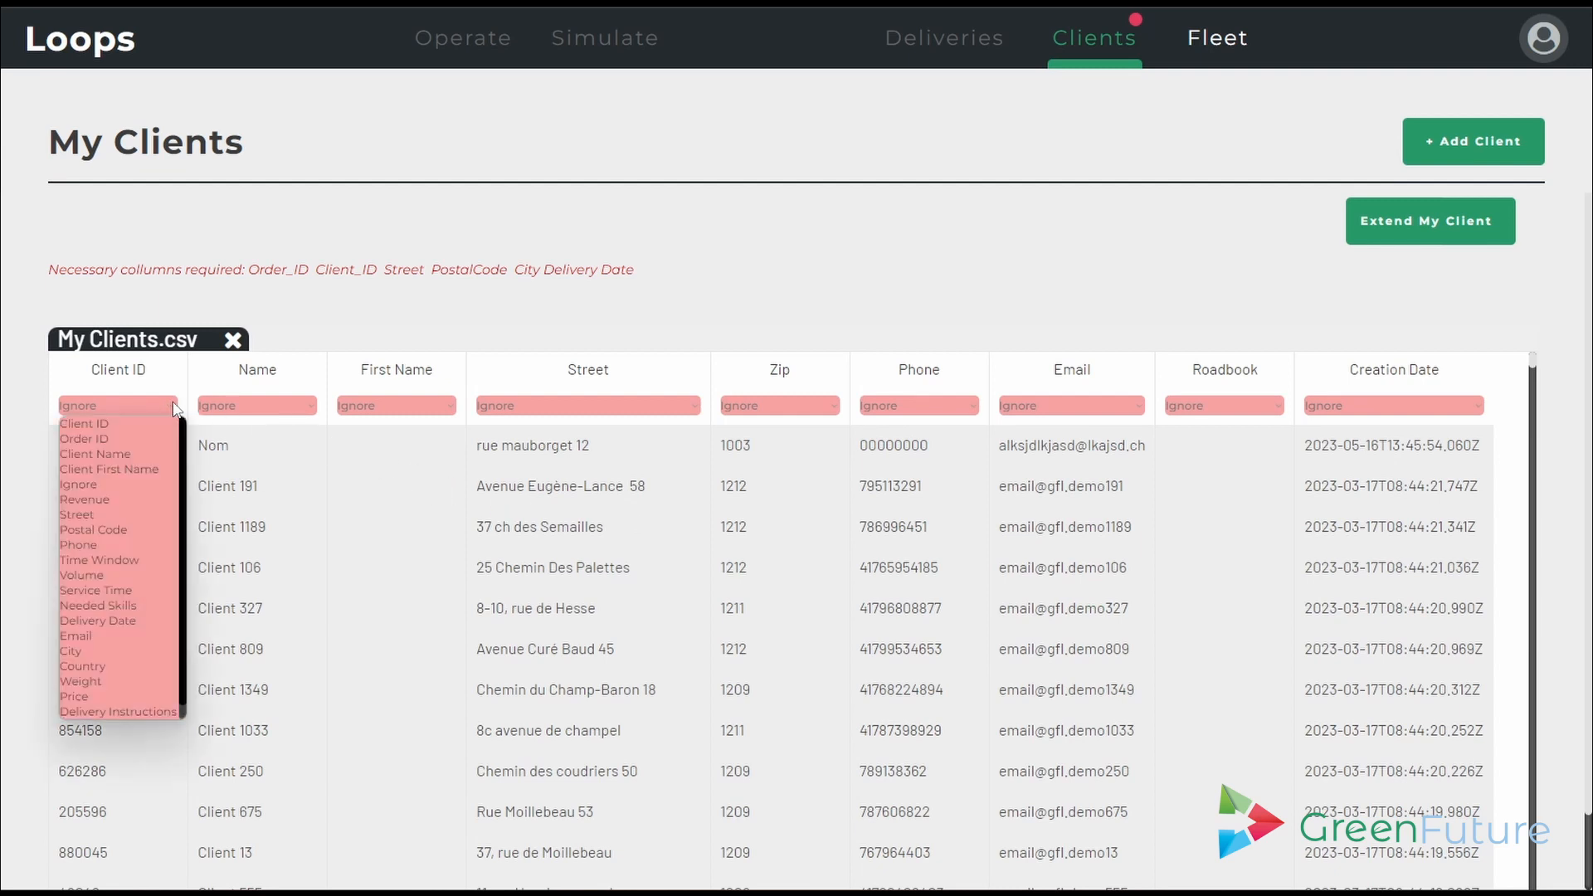
left_click(80, 424)
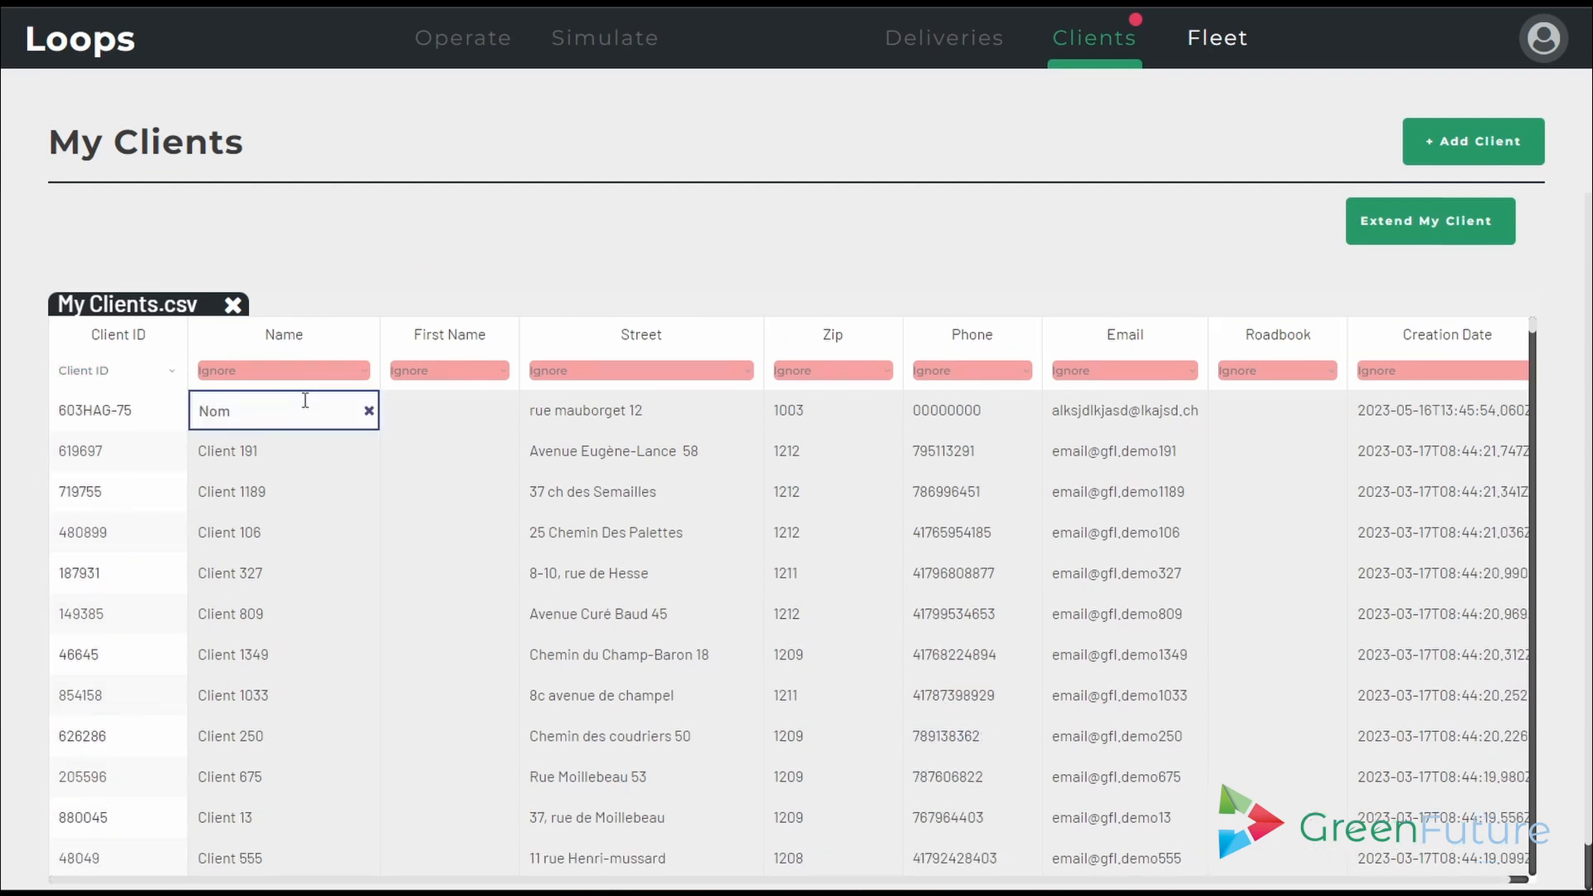
left_click(332, 375)
left_click(320, 403)
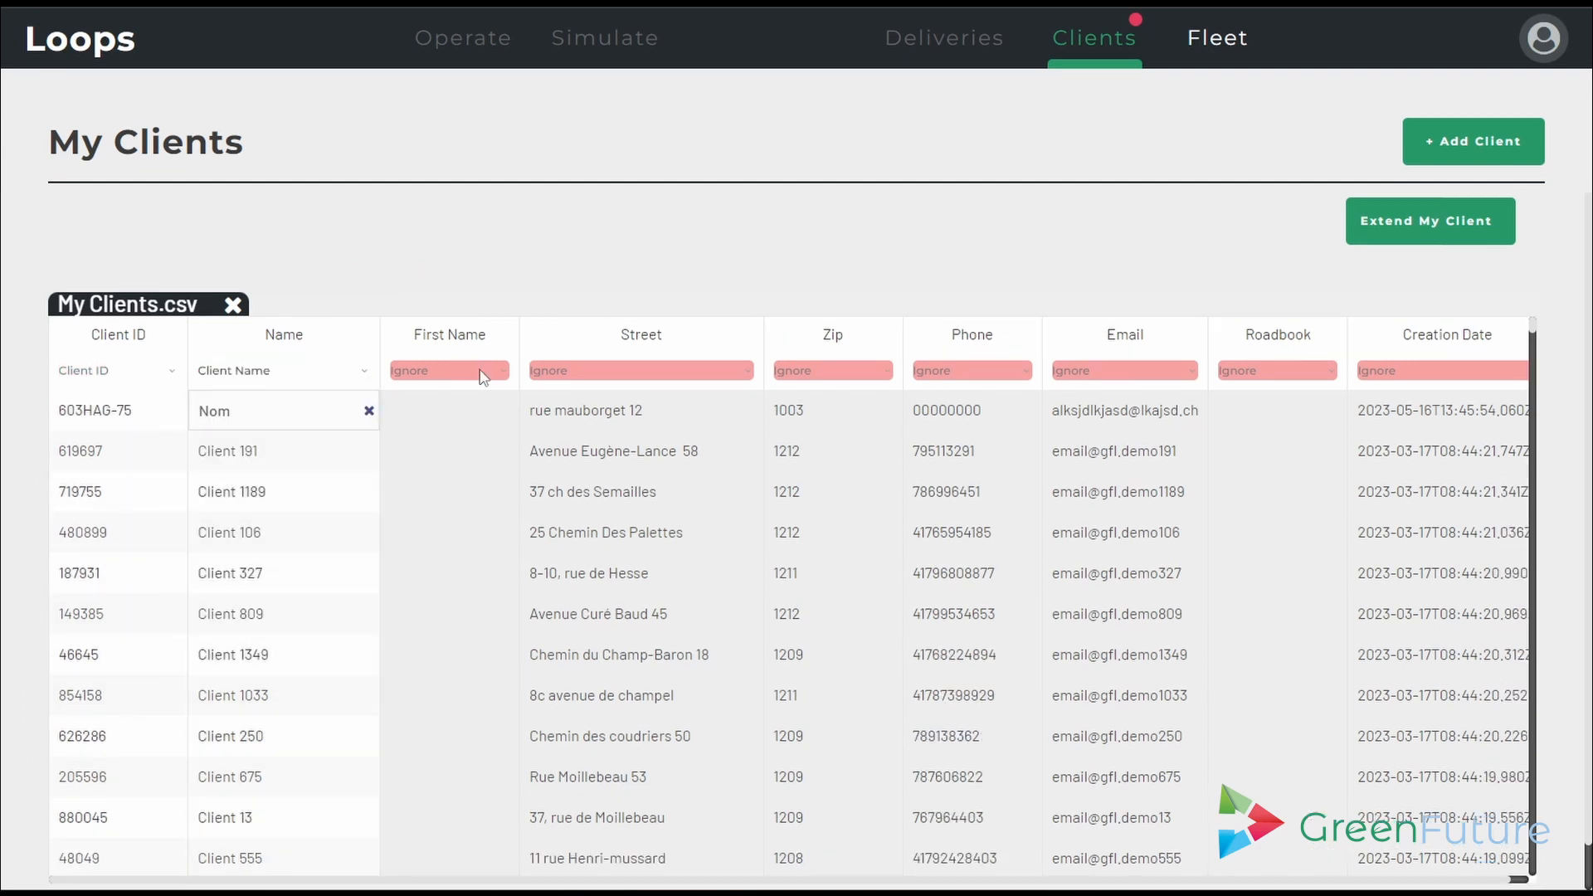
left_click(501, 373)
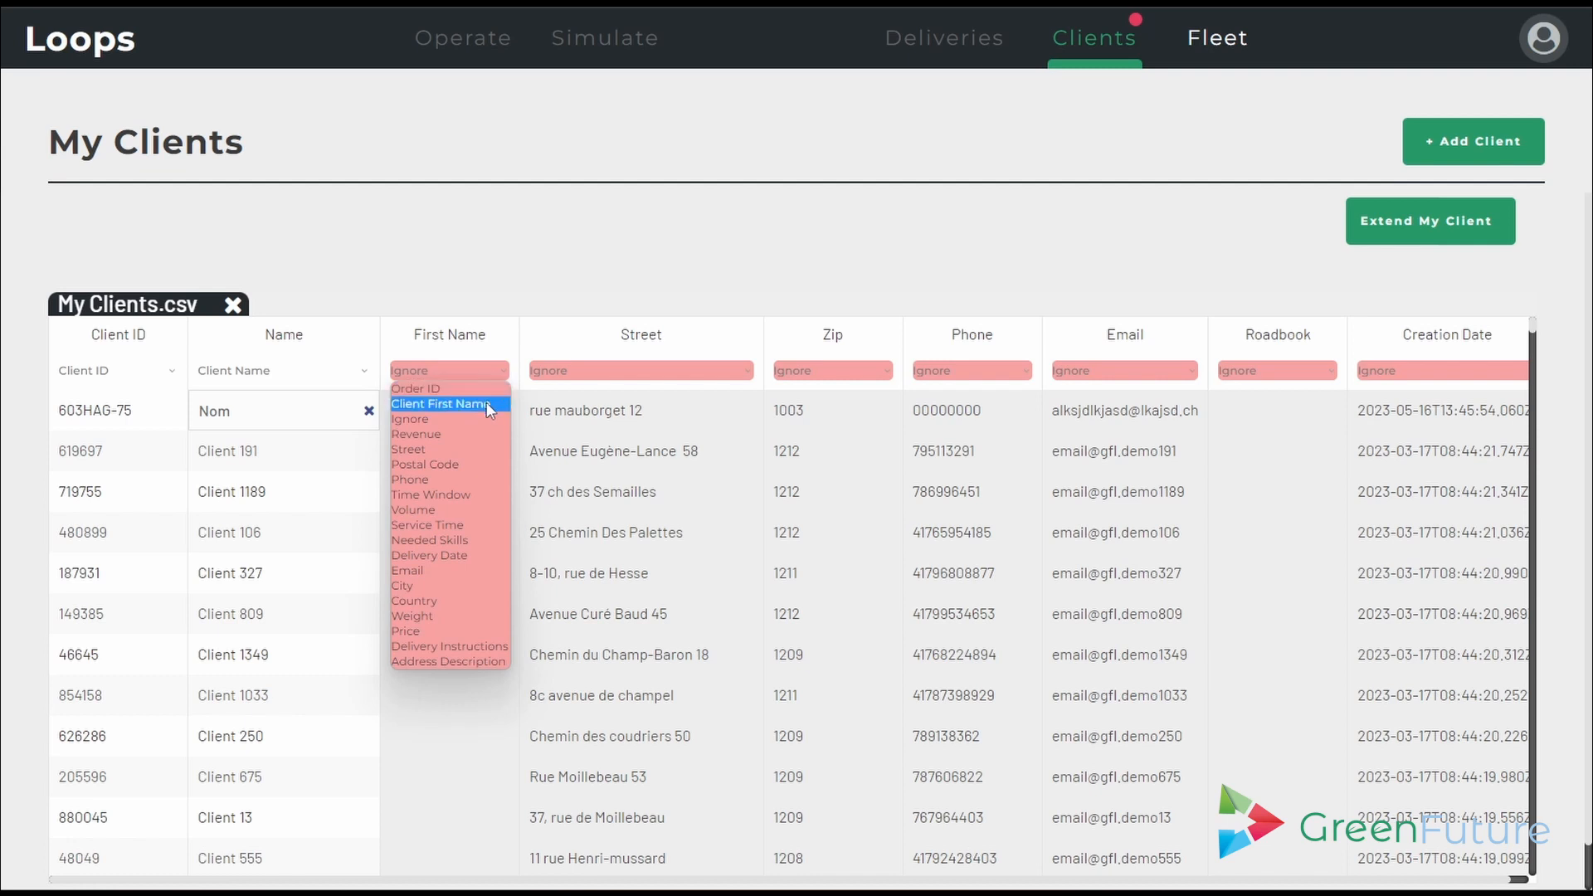
left_click(486, 404)
- Map the Street, Zip, Phone and Email columns to Street, Postal Code, Phone and Email
left_click(733, 374)
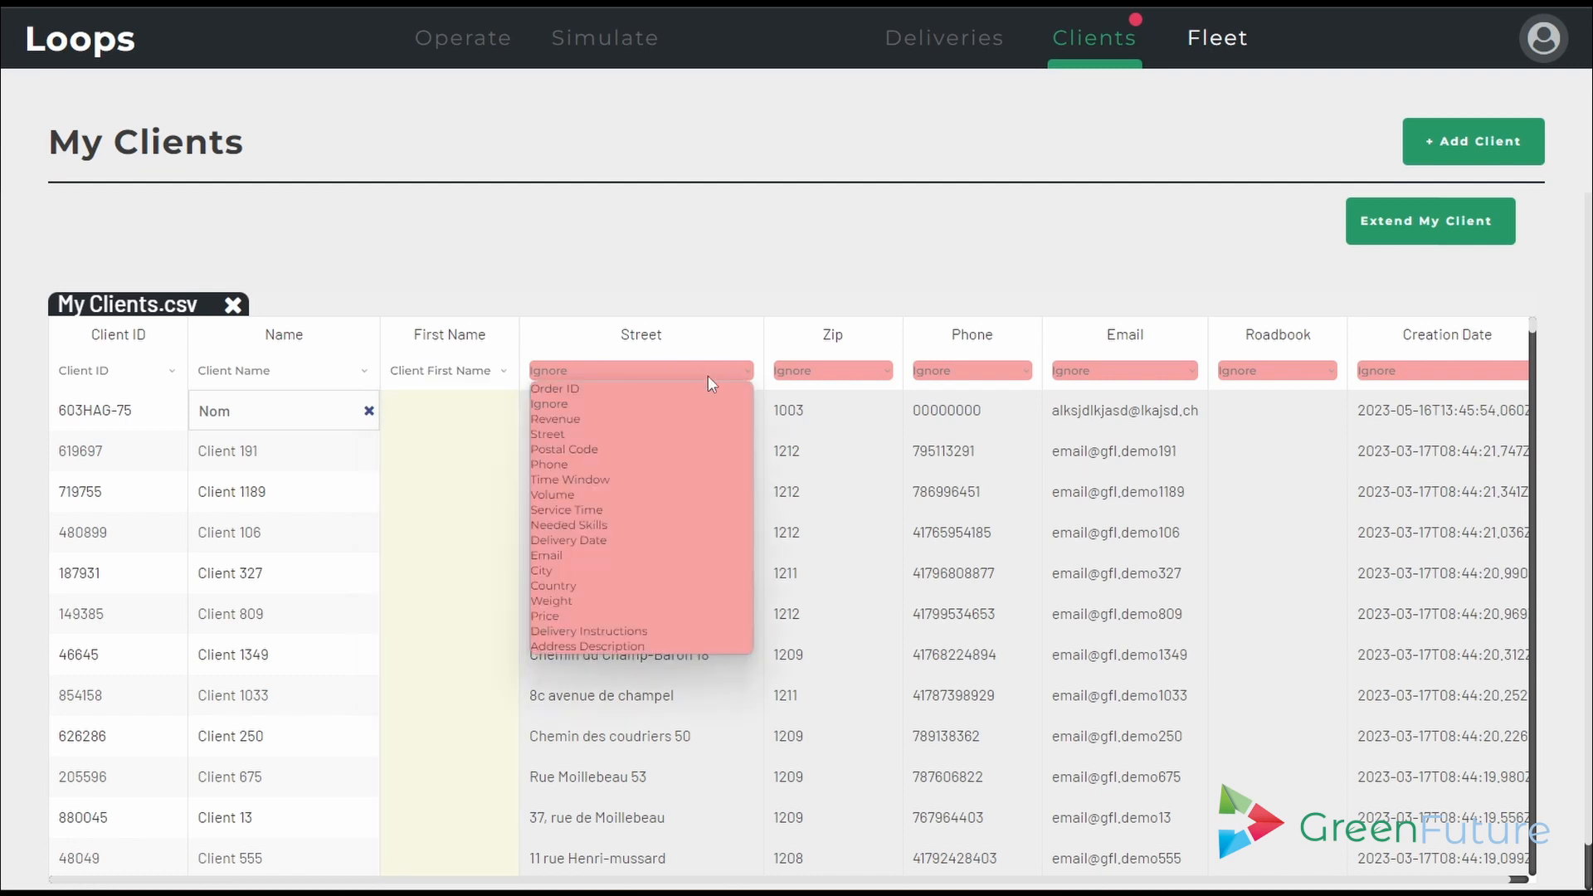
left_click(741, 433)
left_click(876, 370)
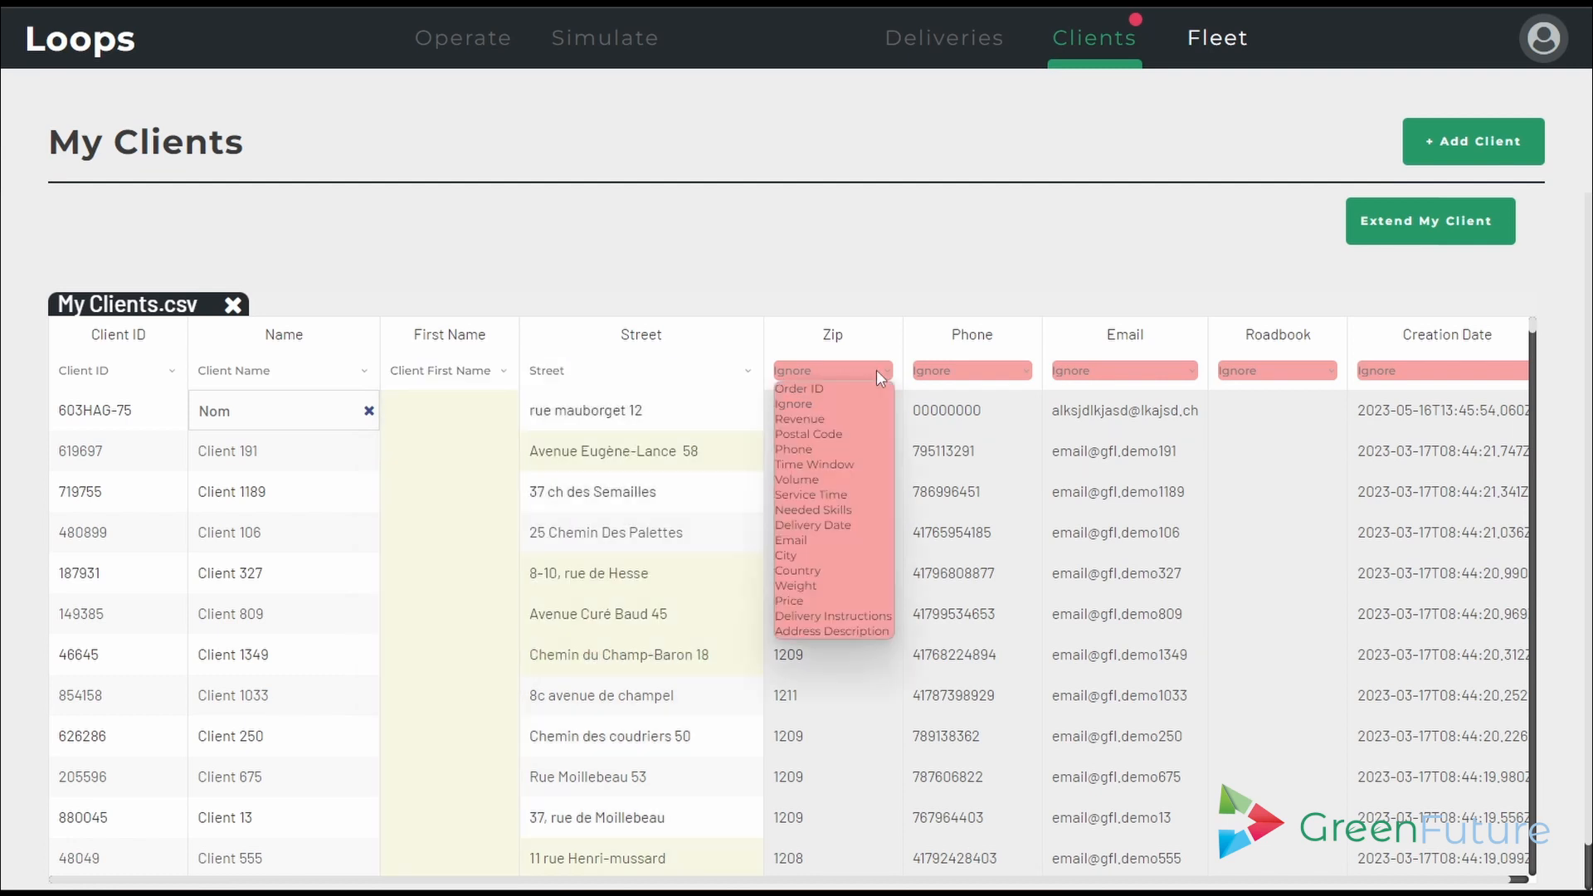
left_click(848, 433)
left_click(1018, 370)
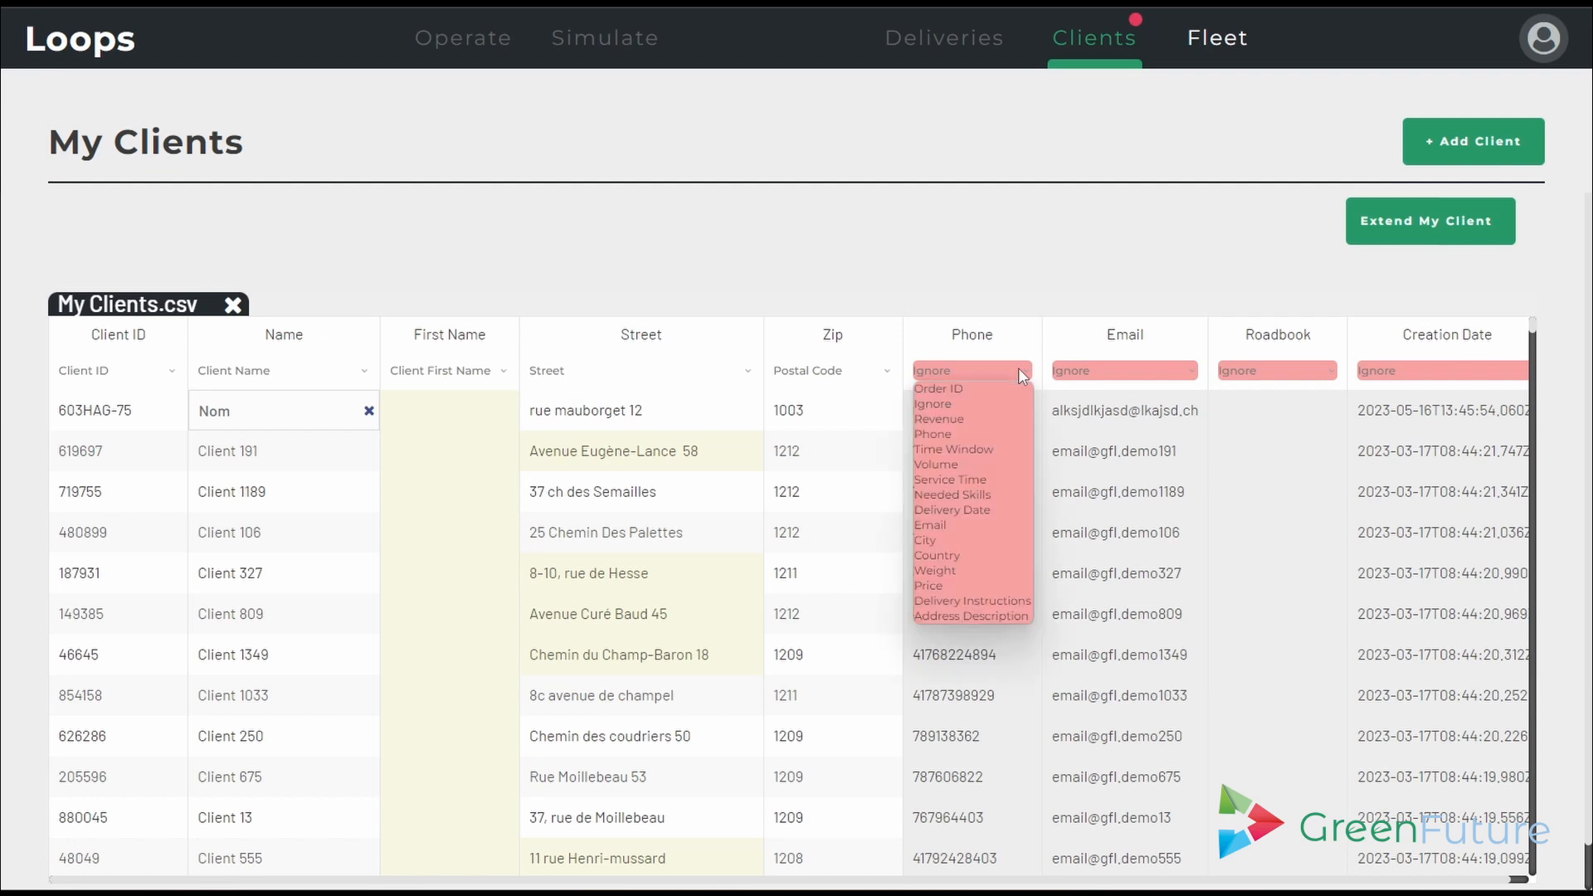
left_click(972, 433)
left_click(1184, 371)
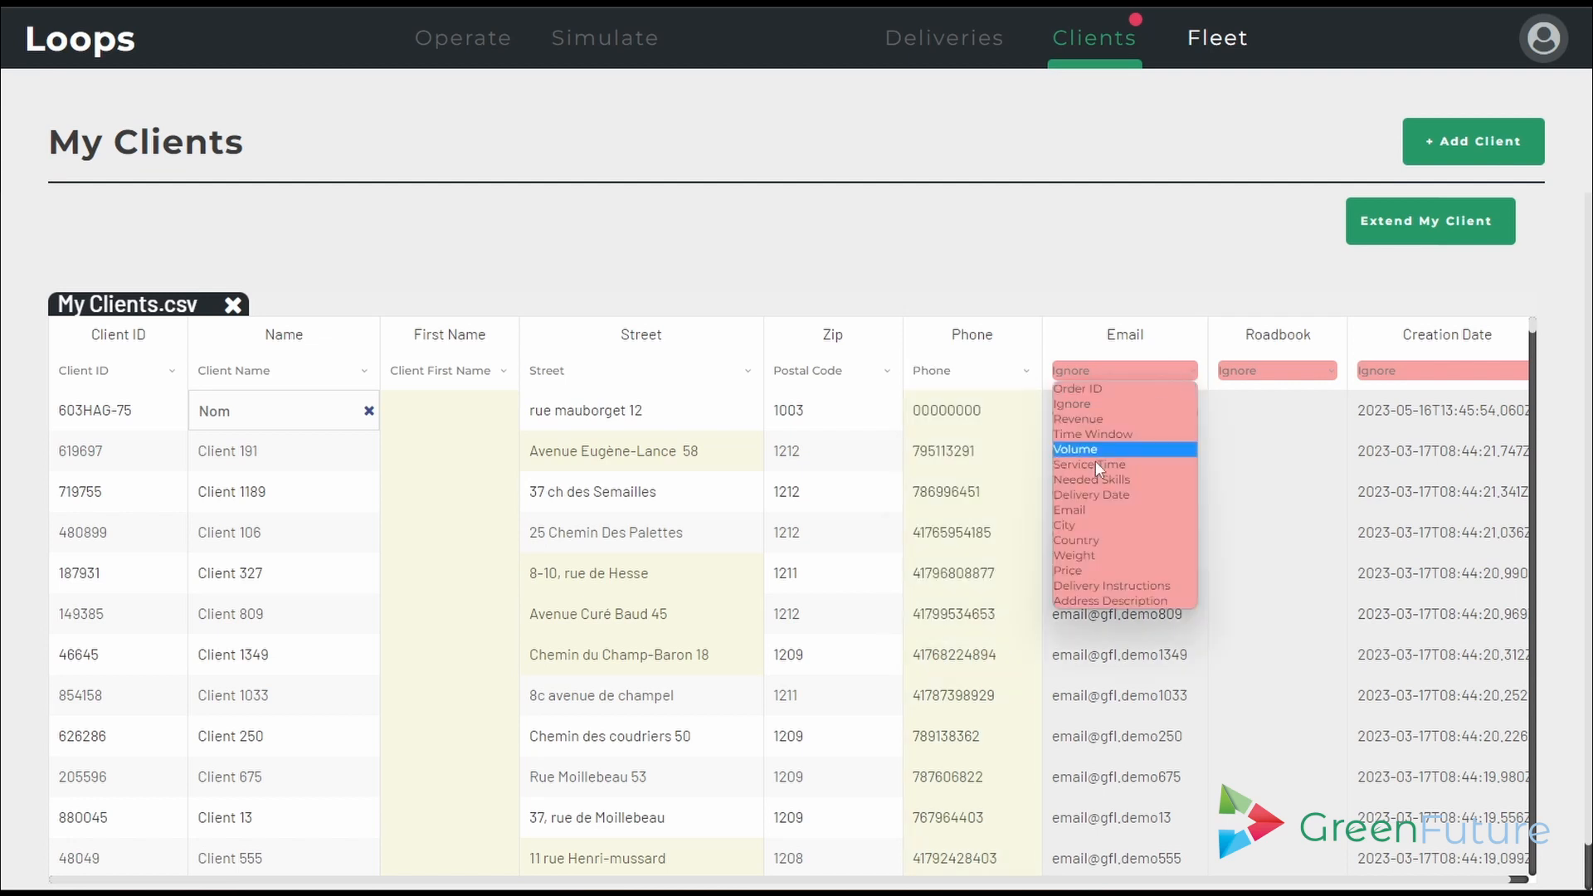
left_click(1070, 509)
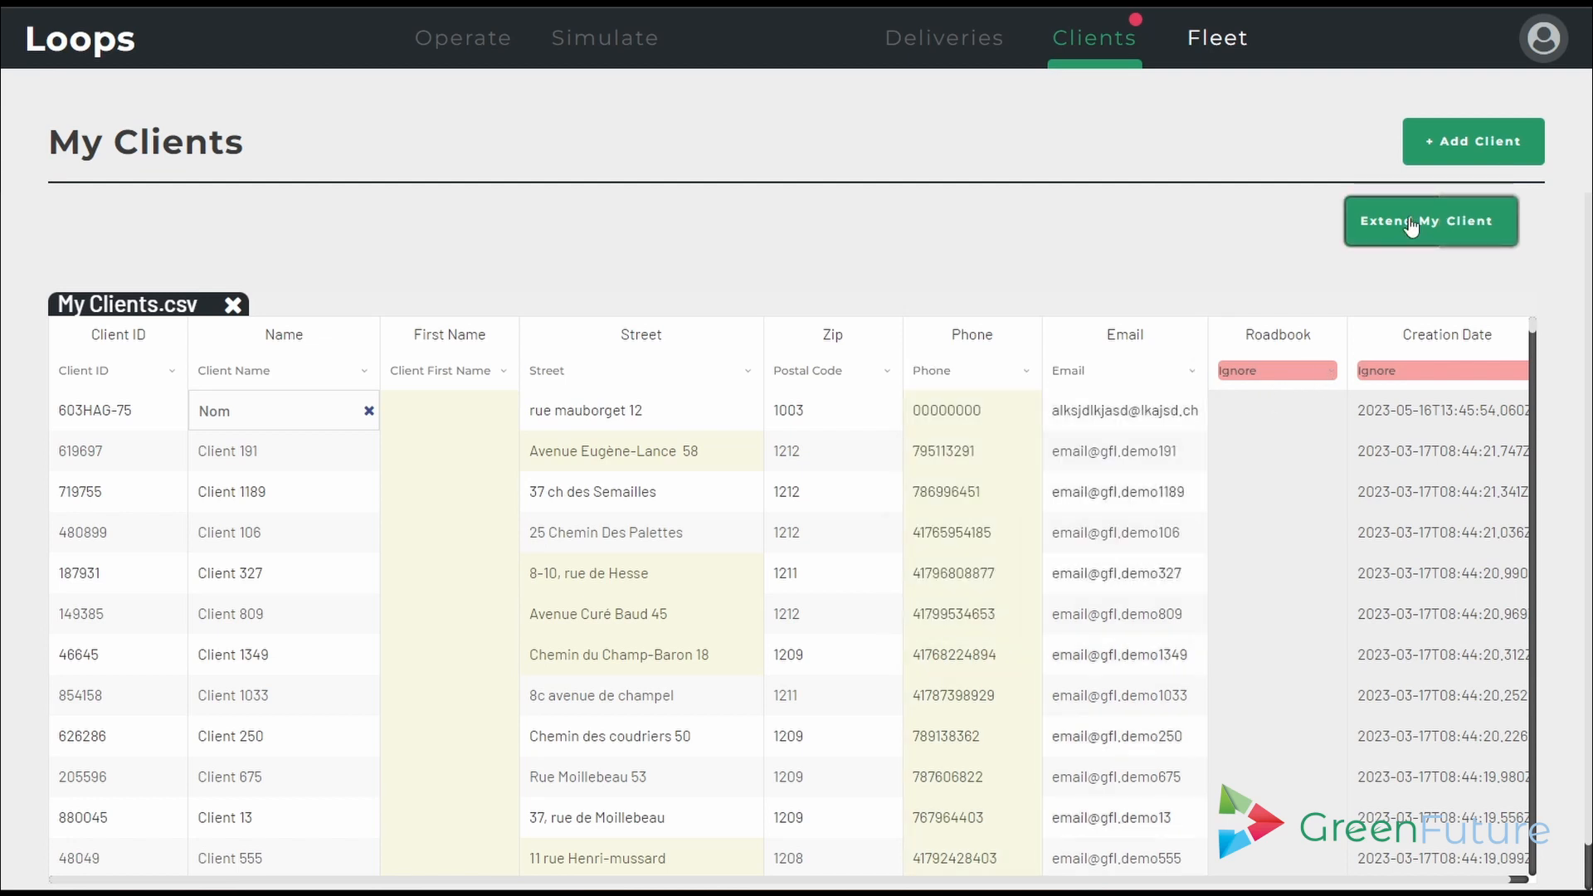
- Extend My Clients with the mapped file and scroll through the 603 imported clients
left_click(1410, 222)
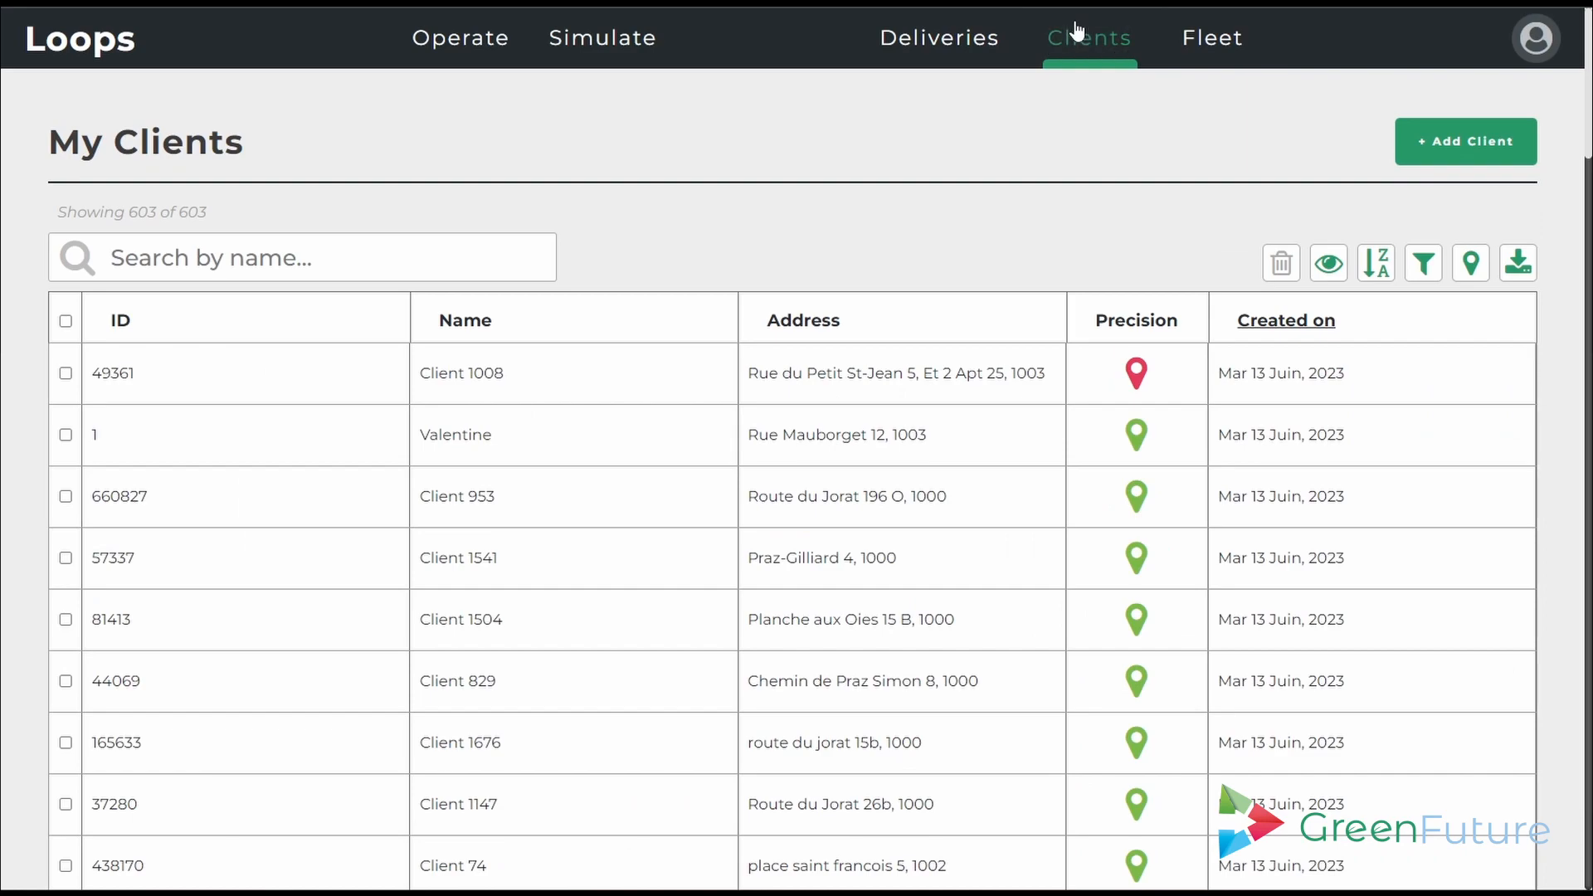
scroll(1056, 382, "down", 5)
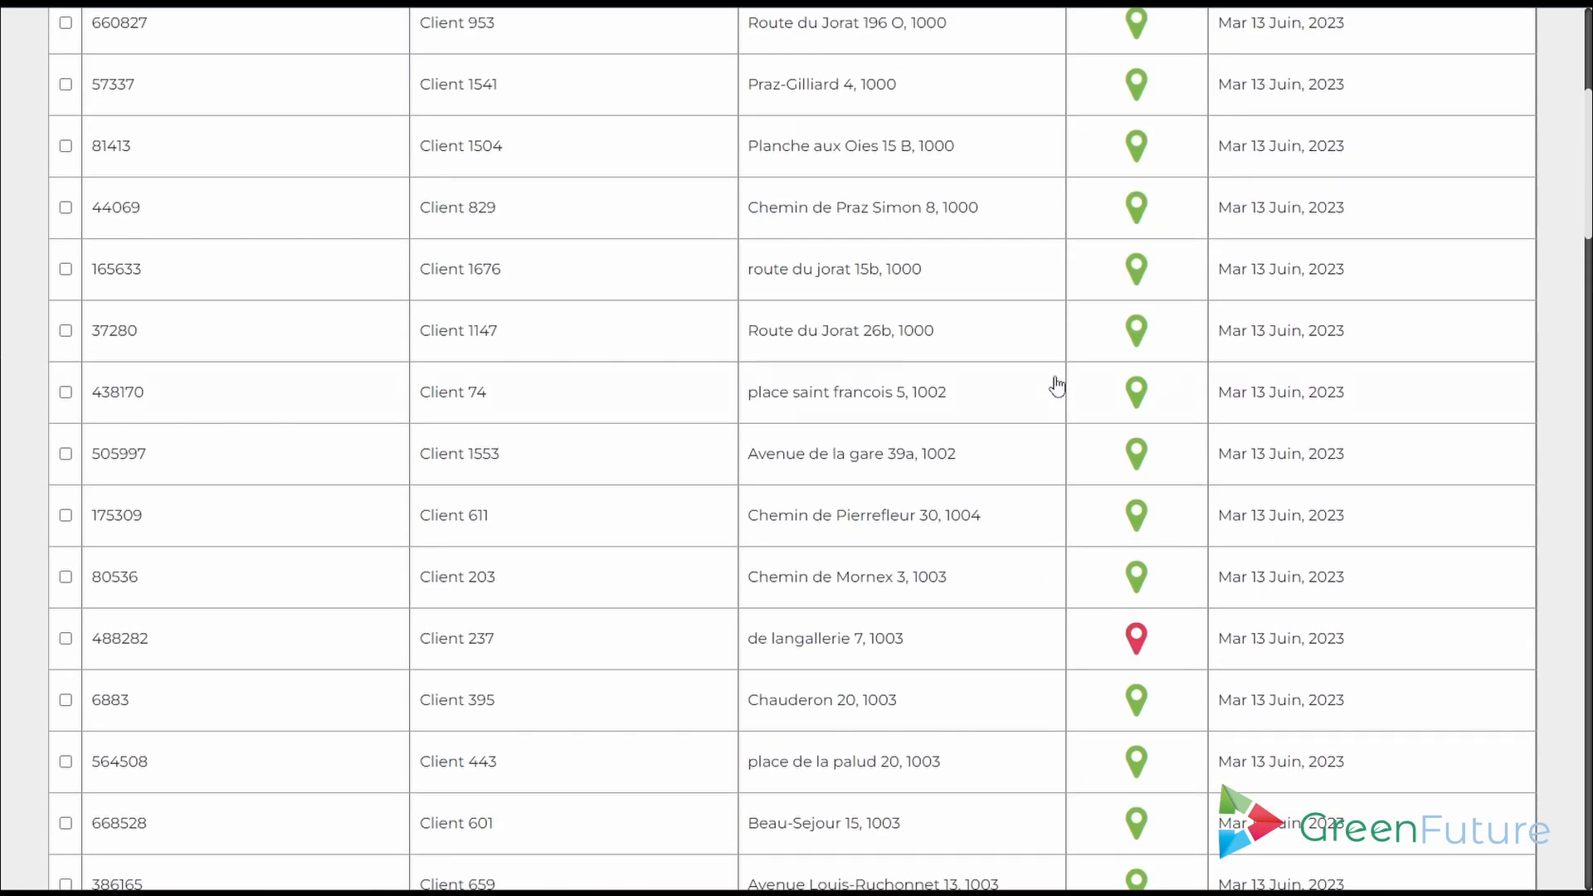
scroll(1056, 384, "down", 15)
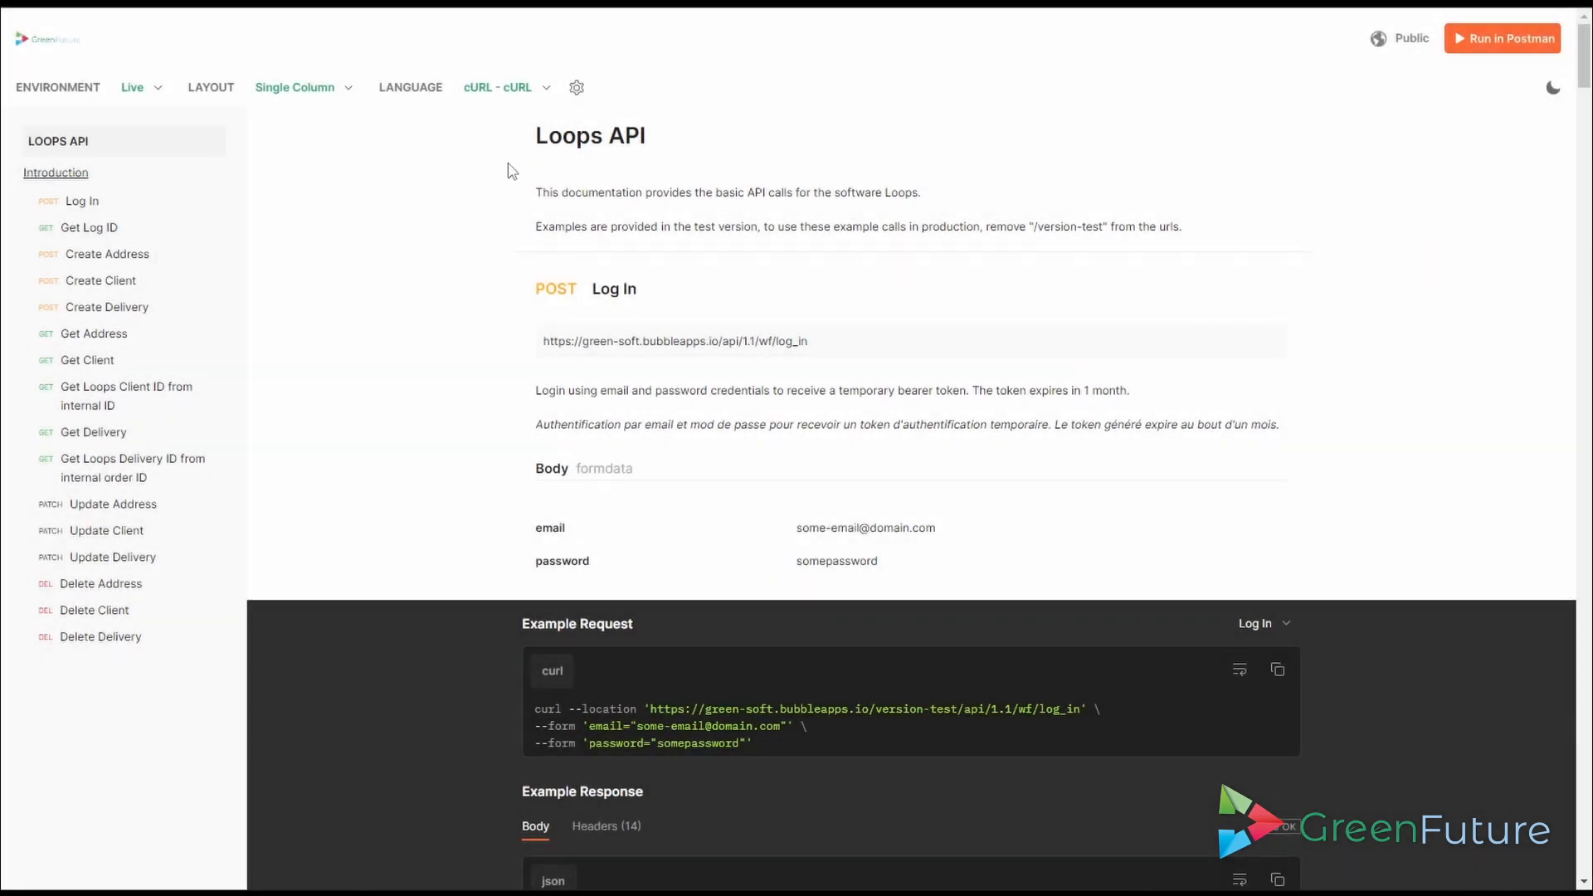
- Read the Loops API documentation in Postman from Log In down to Create Client
left_click_drag(535, 135, 672, 141)
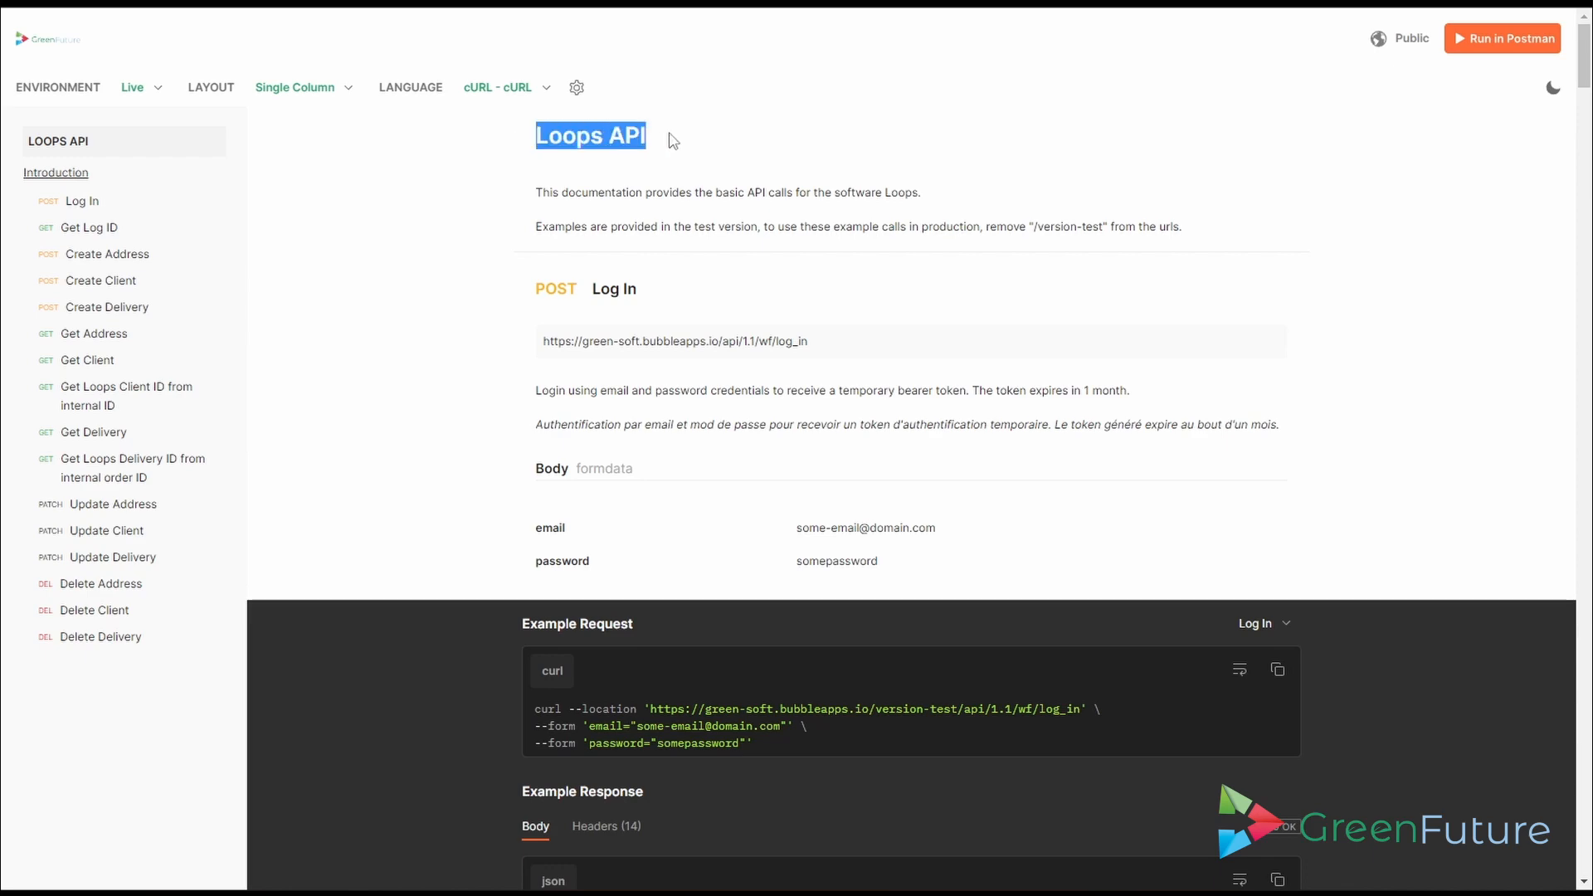
scroll(952, 272, "down", 18)
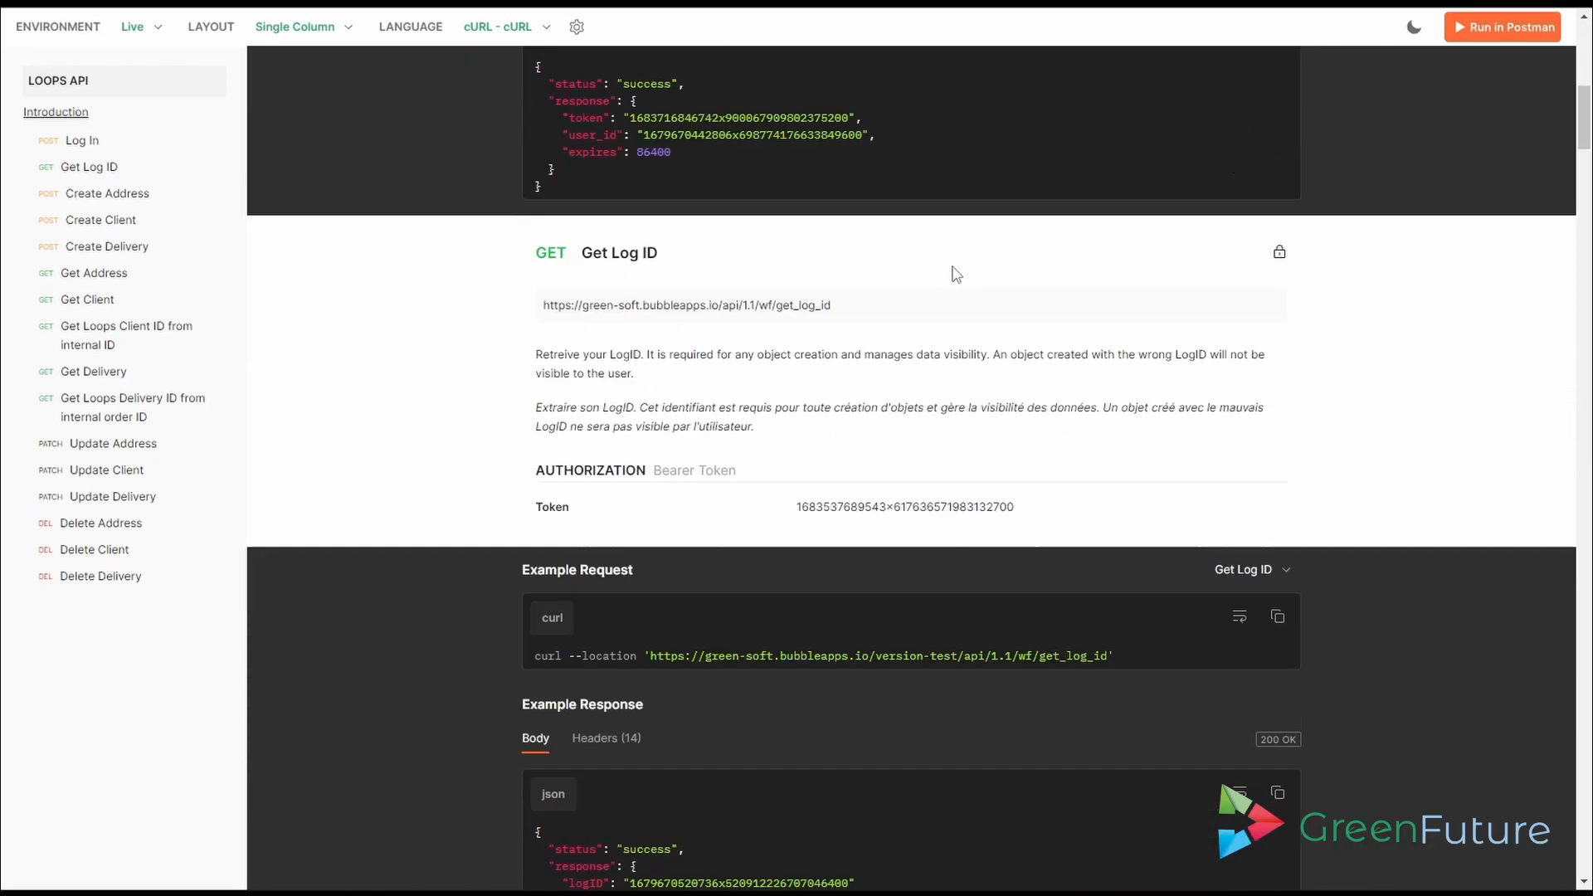
scroll(952, 274, "down", 12)
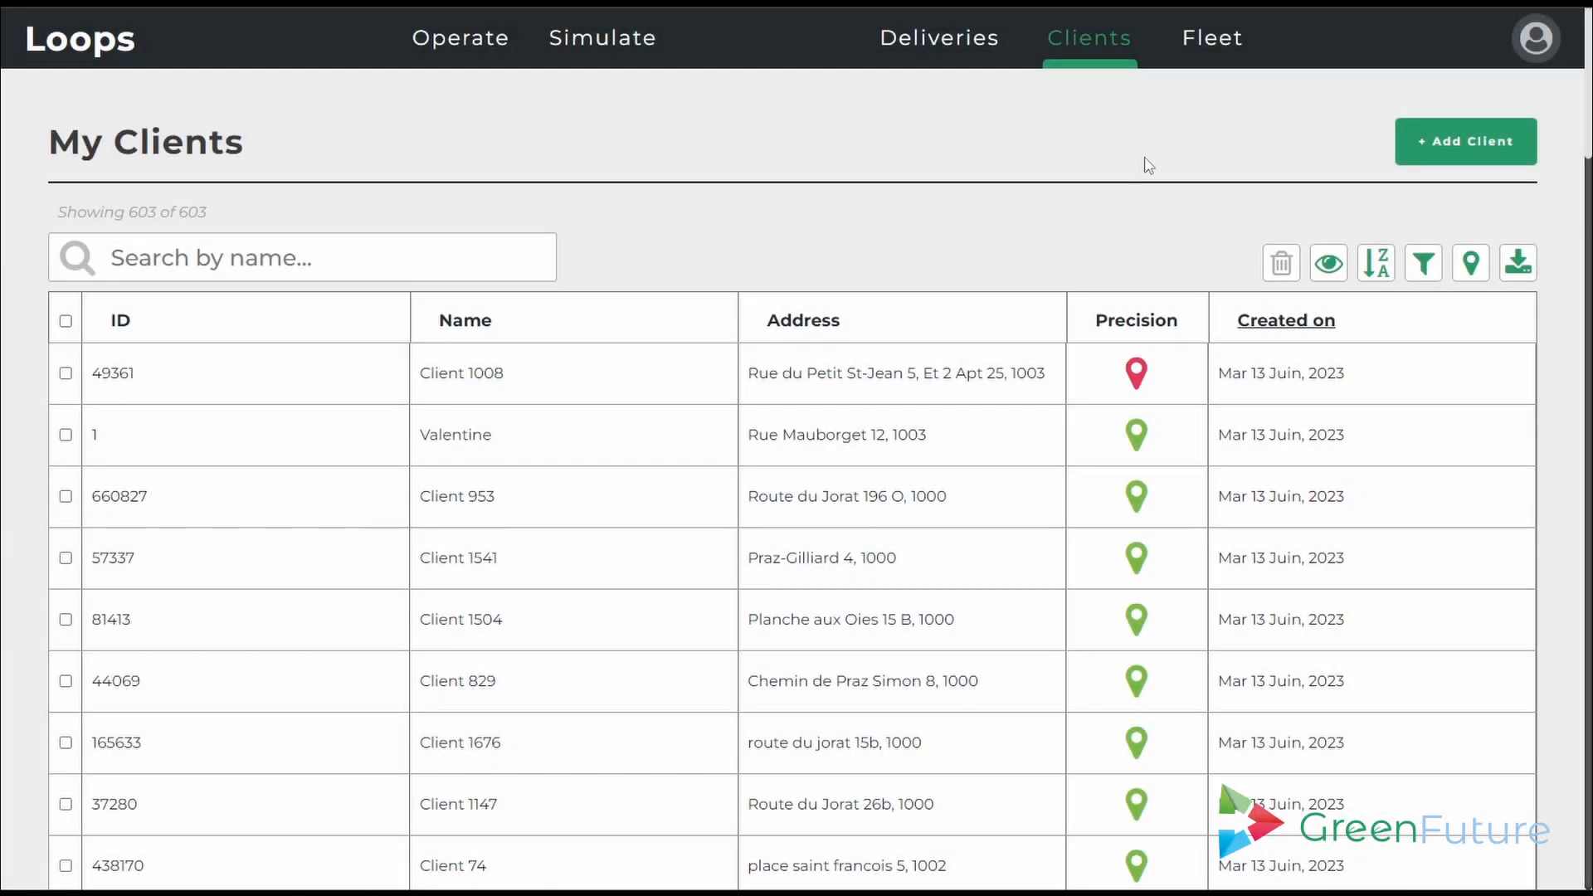
- Start a new client named 'Exemple', entering its phone number and client ID
left_click(1428, 147)
left_click(330, 395)
type("Exemple")
left_click(321, 477)
type("+")
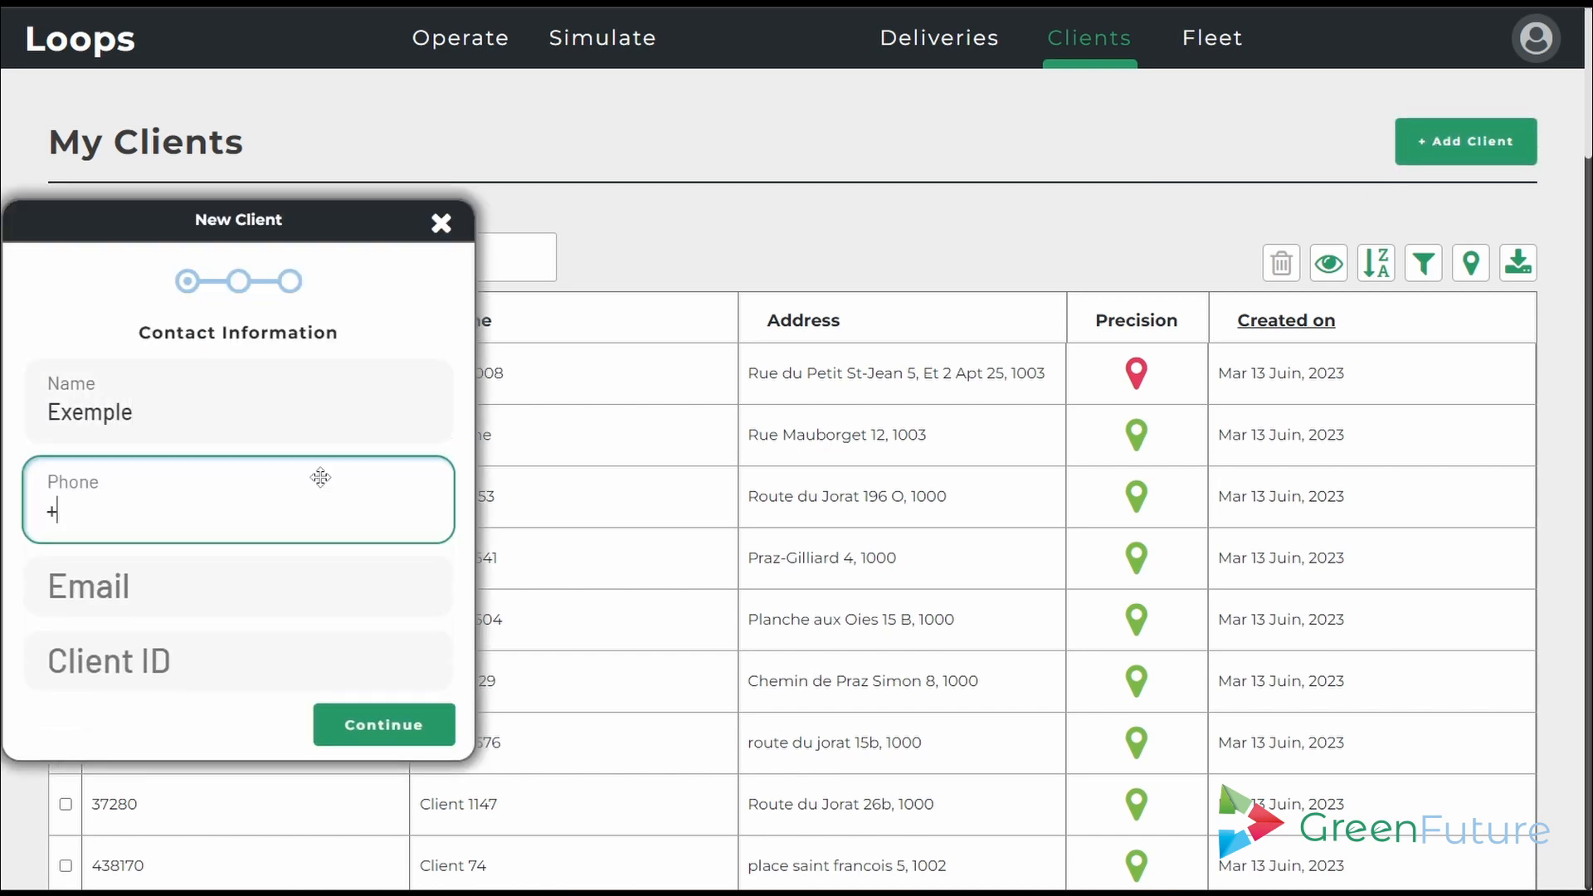
type("41x xx xx xx")
left_click(235, 665)
type("604")
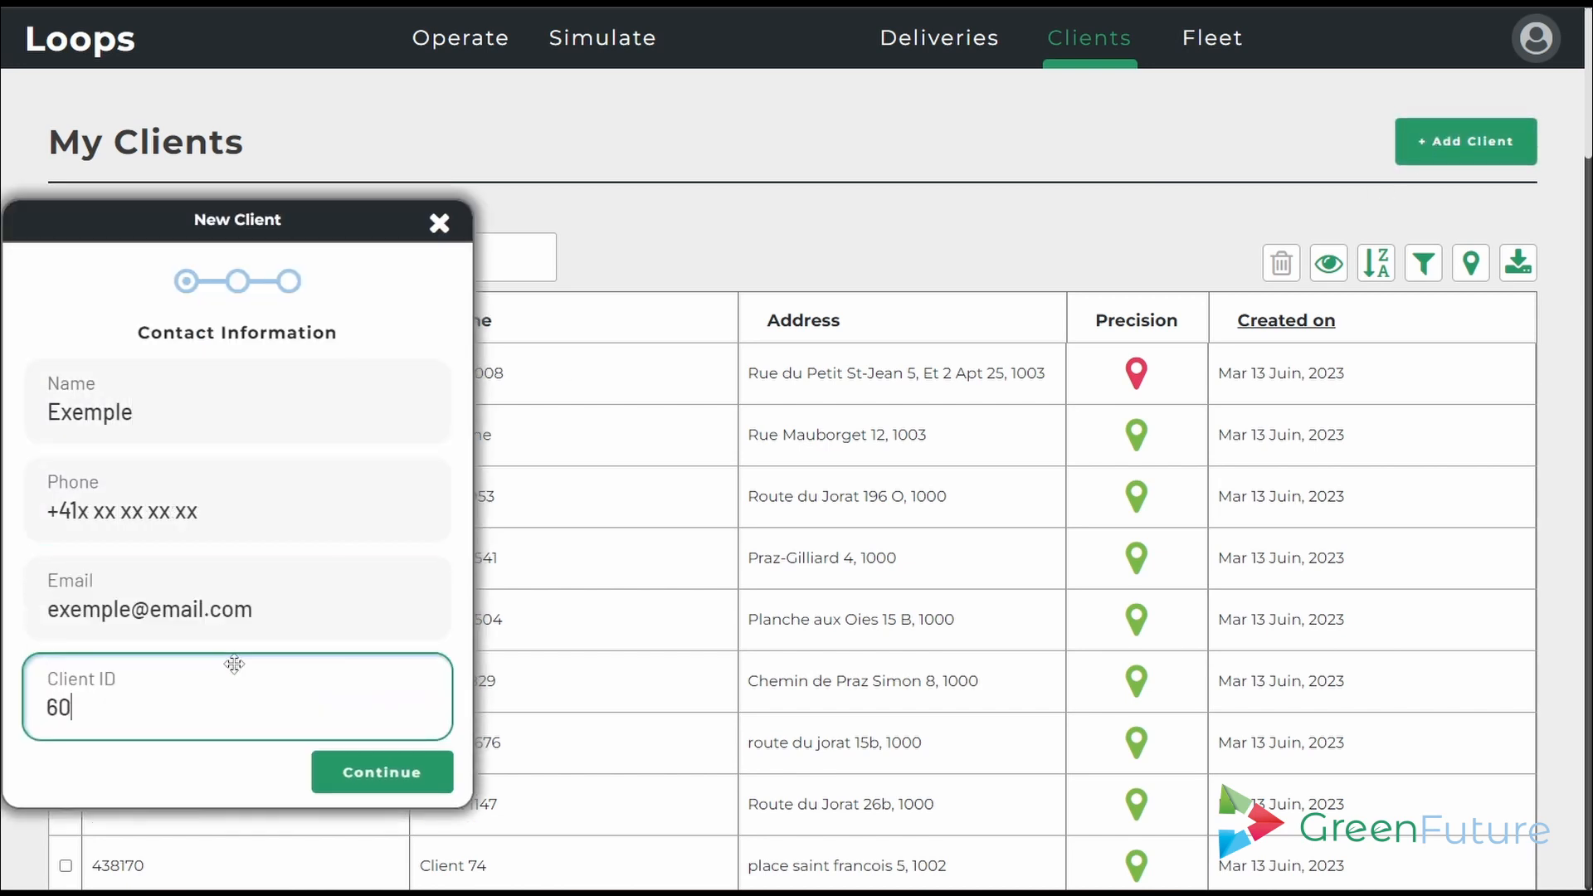
left_click(345, 776)
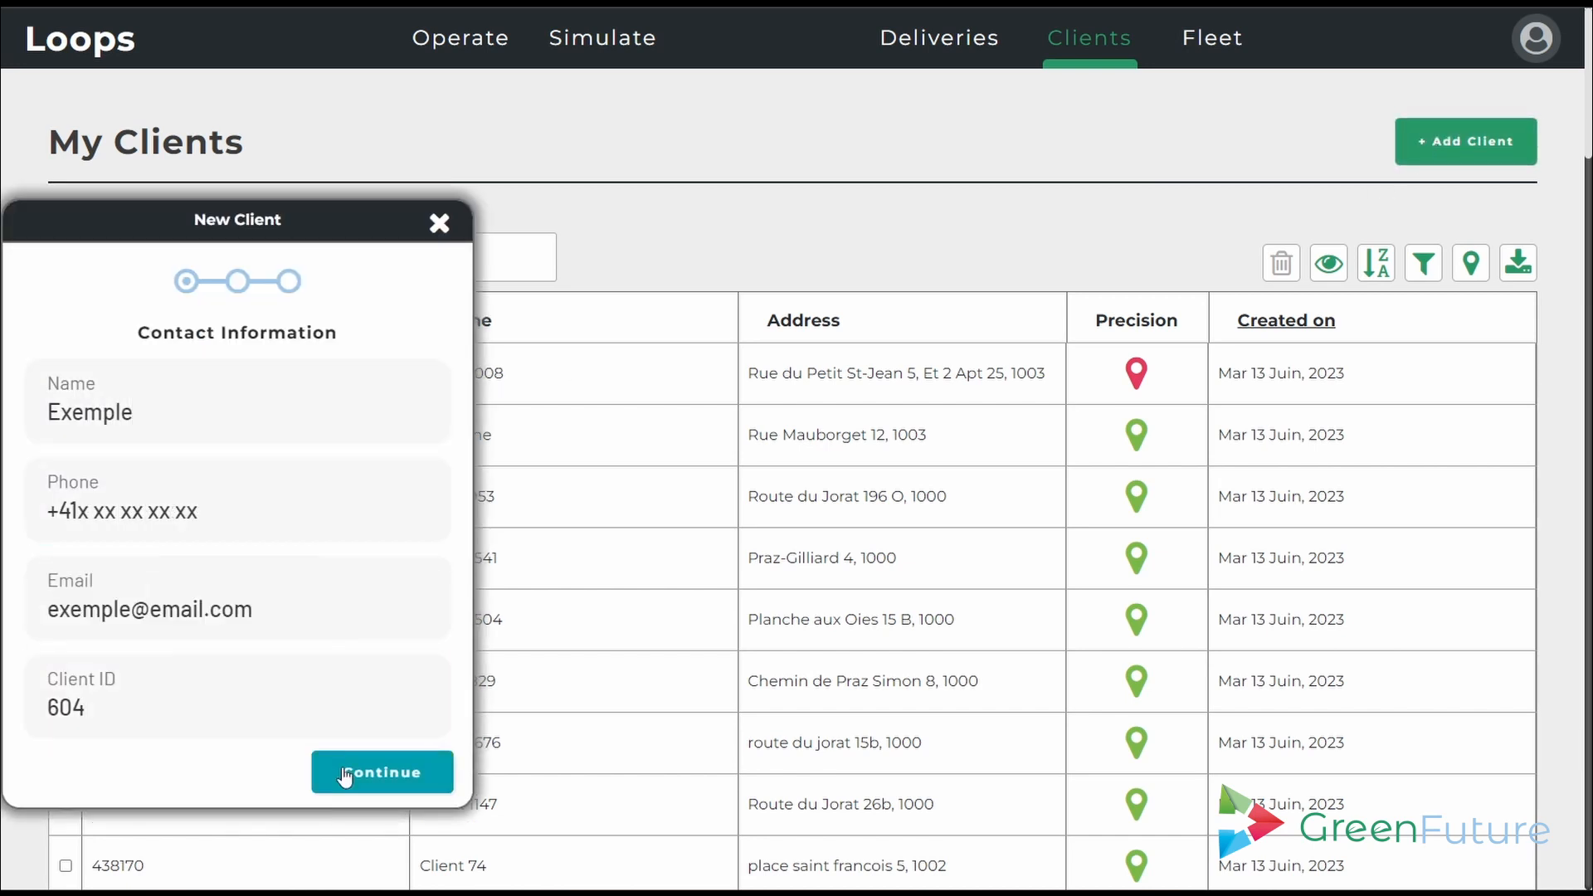
left_click(207, 395)
key("Tab")
key("Tab")
left_click(398, 618)
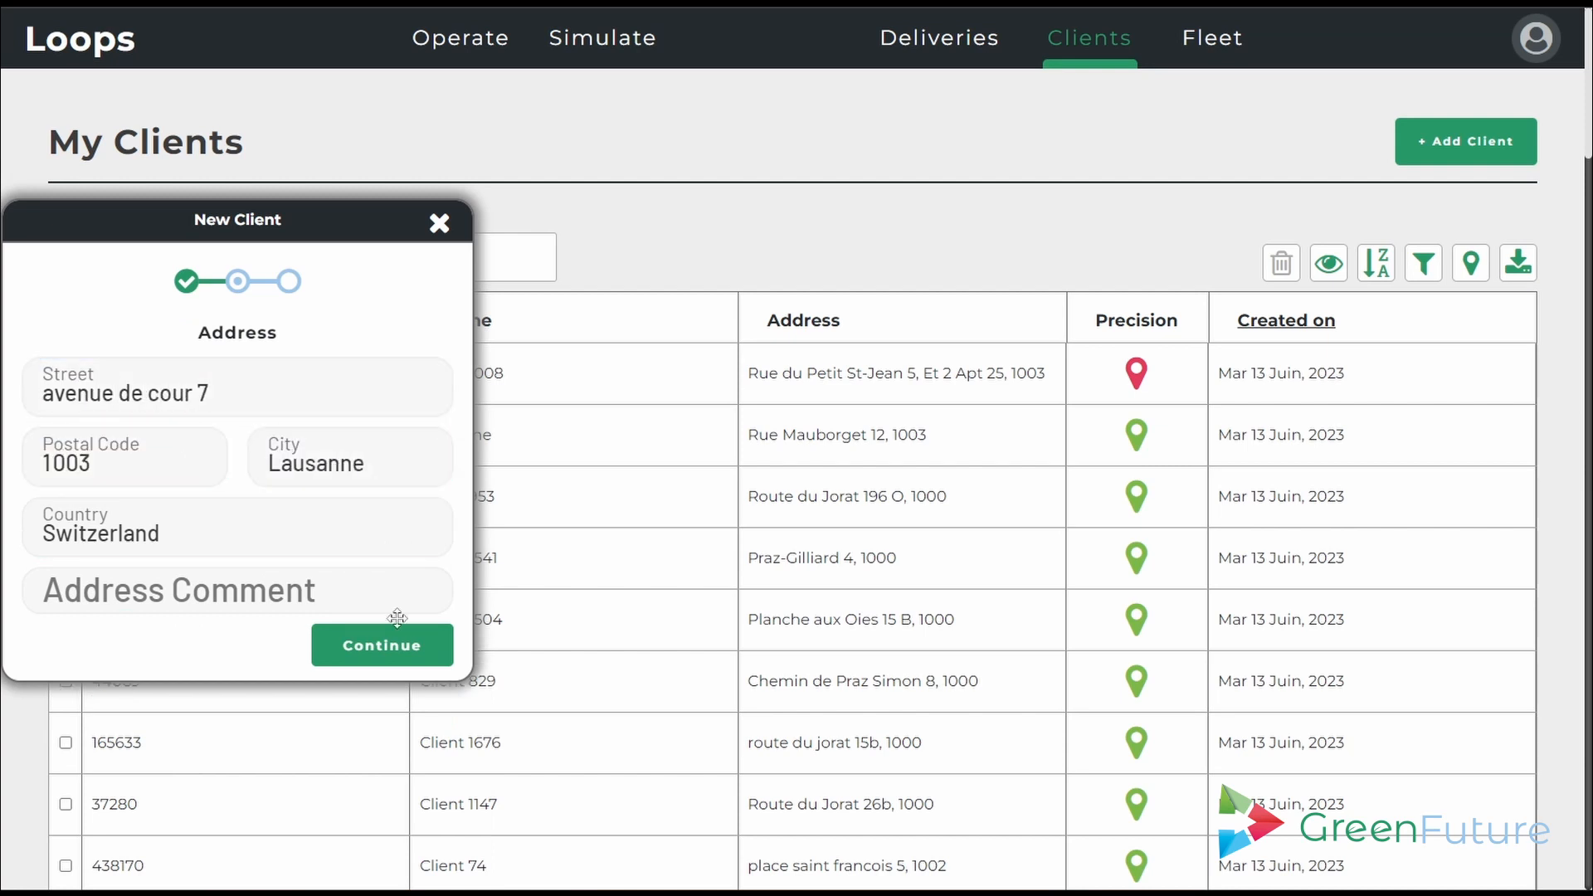
left_click(399, 645)
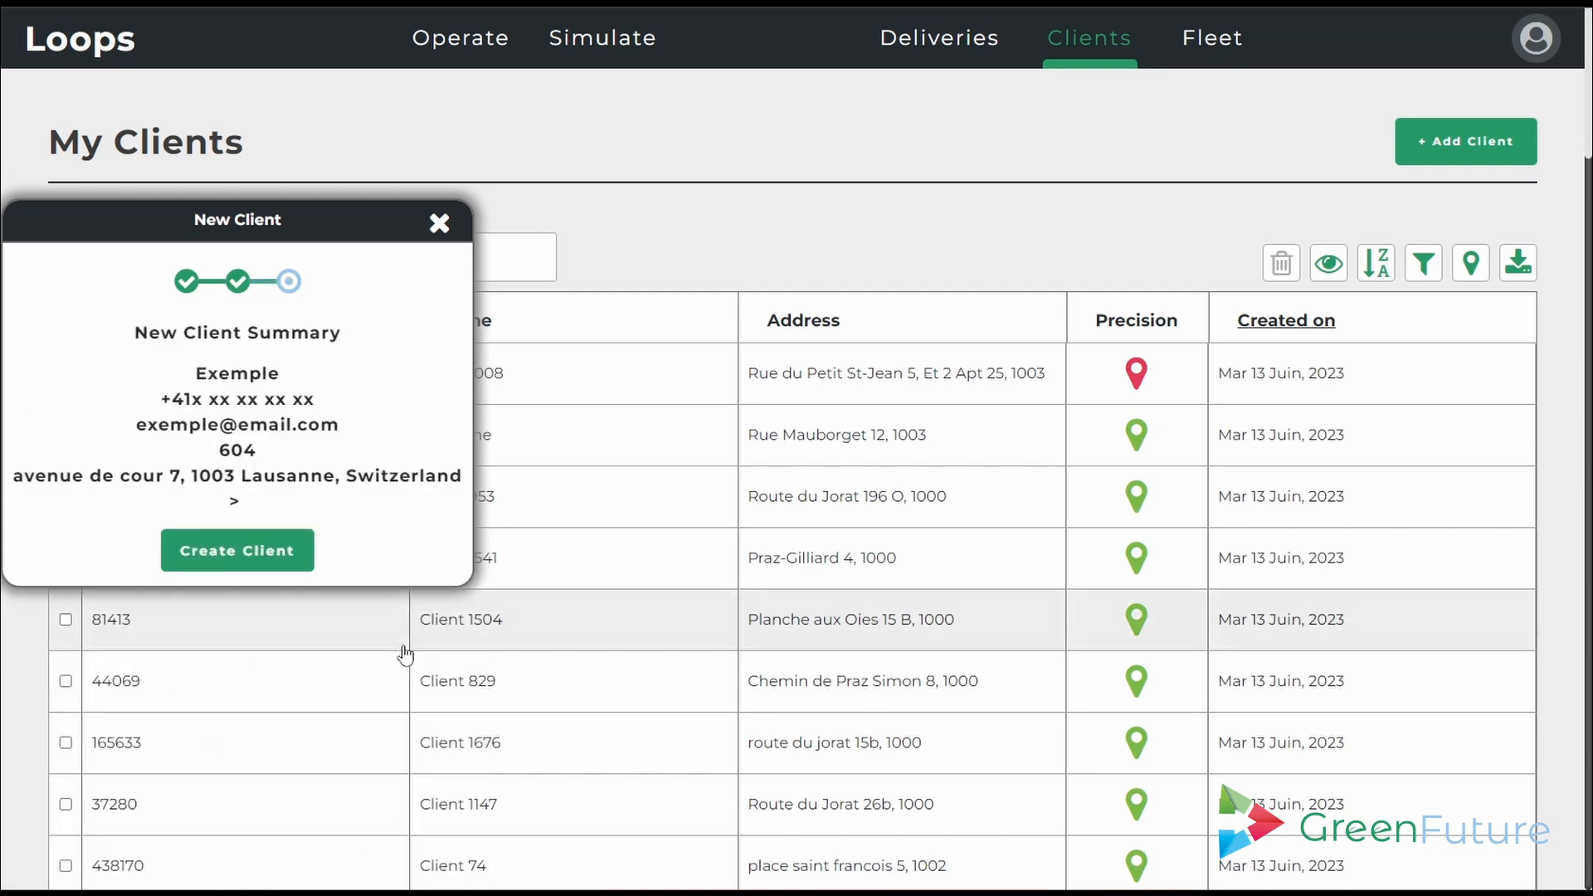
left_click(239, 550)
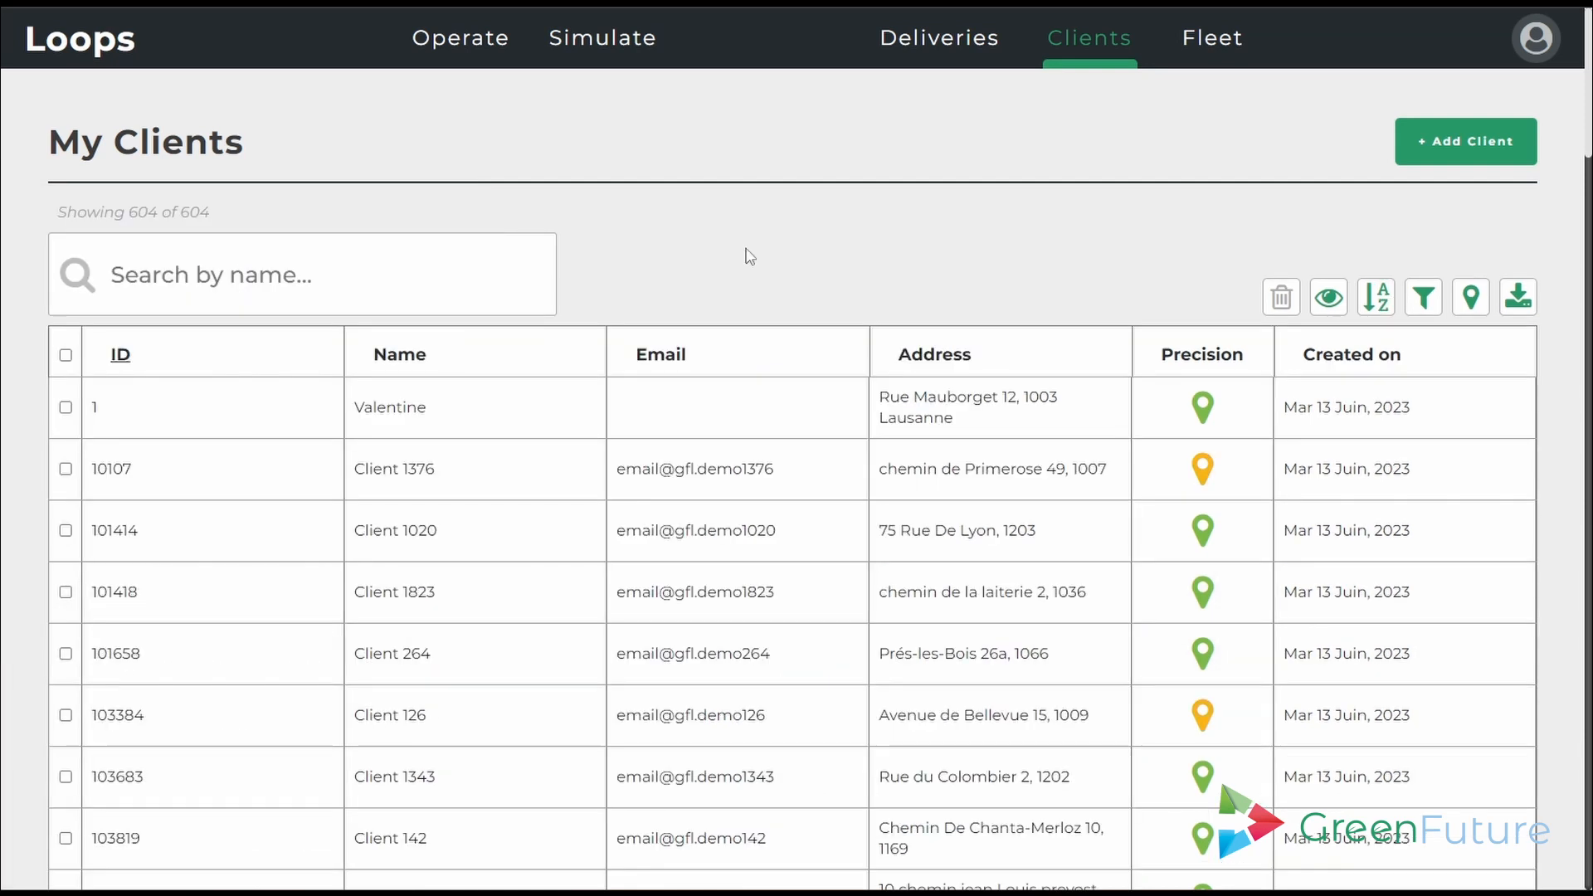
- Open the client's record and add the driver note 'Déchargement en pleine rue'
left_click(746, 425)
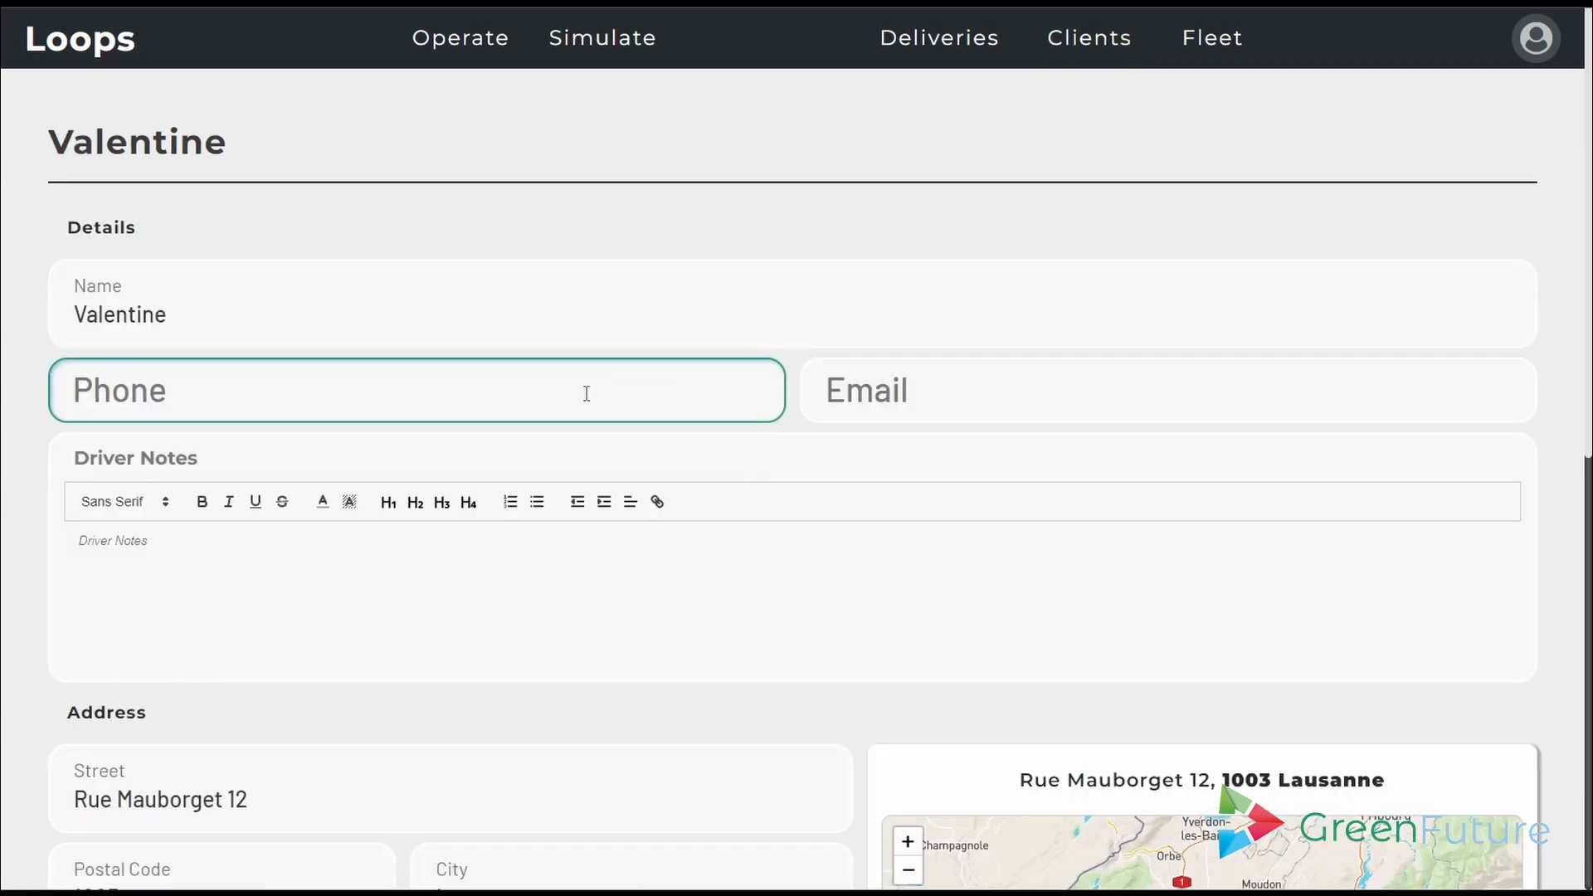
left_click(932, 398)
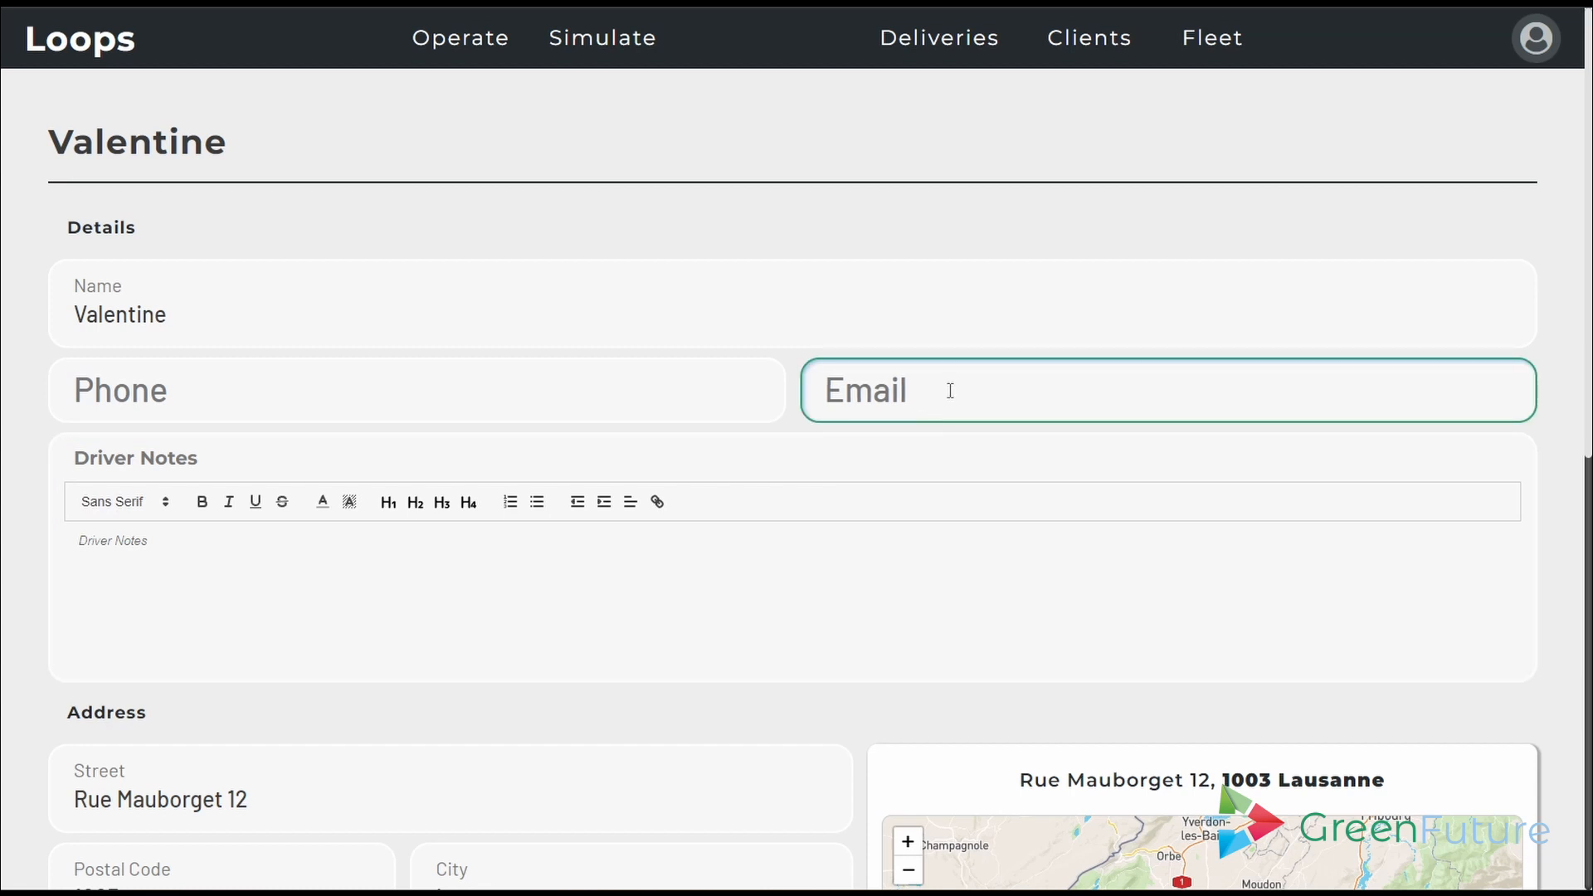
left_click(307, 534)
type("Déc")
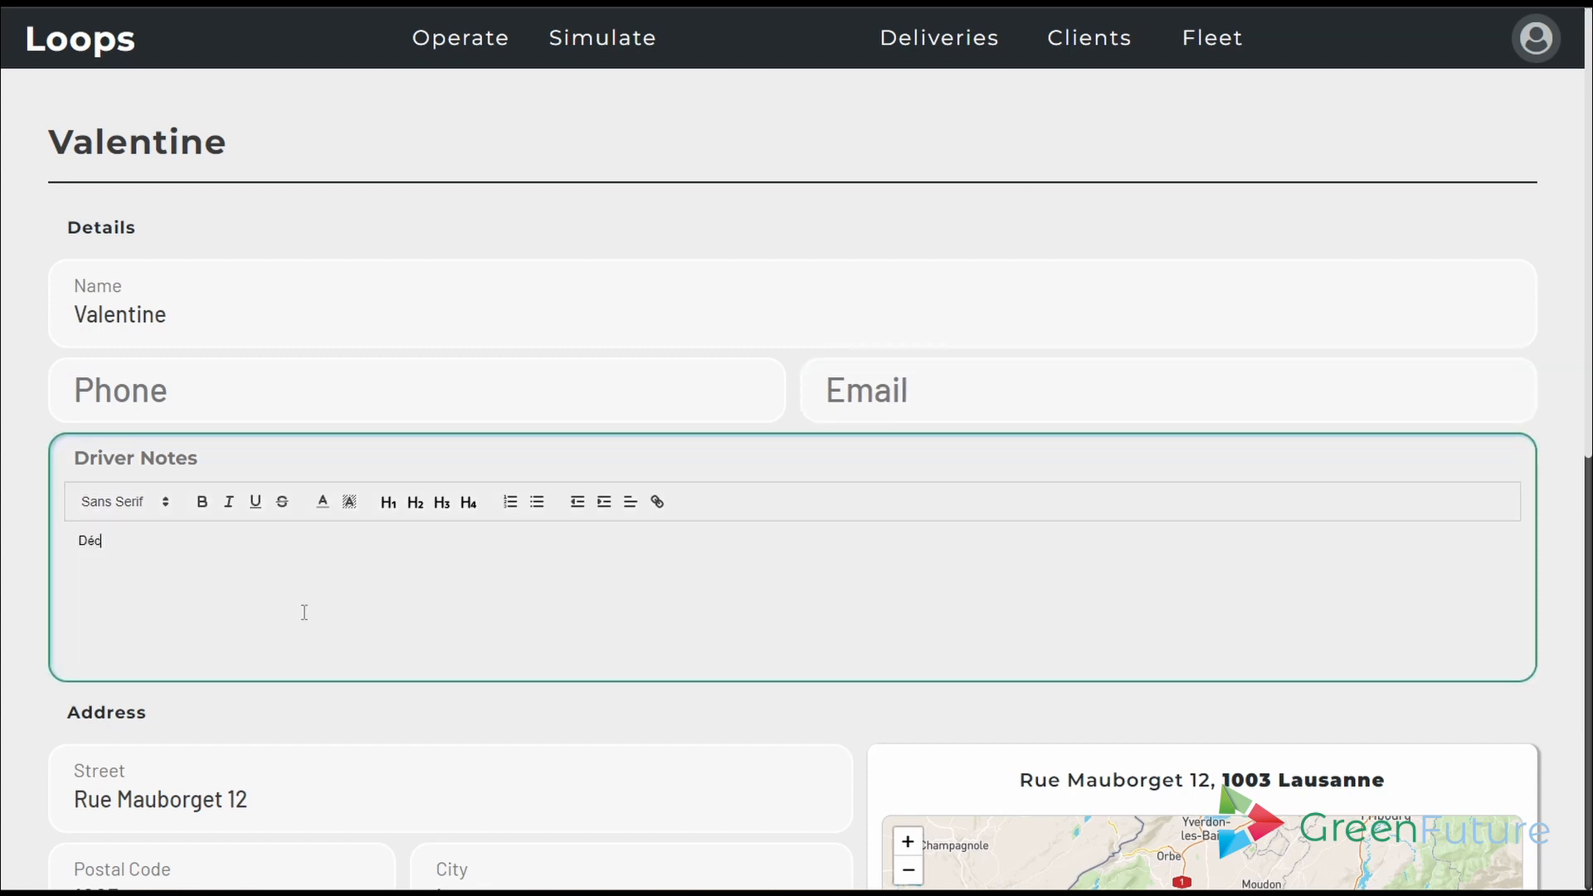
type("hargement en pleine rue")
scroll(304, 612, "down", 6)
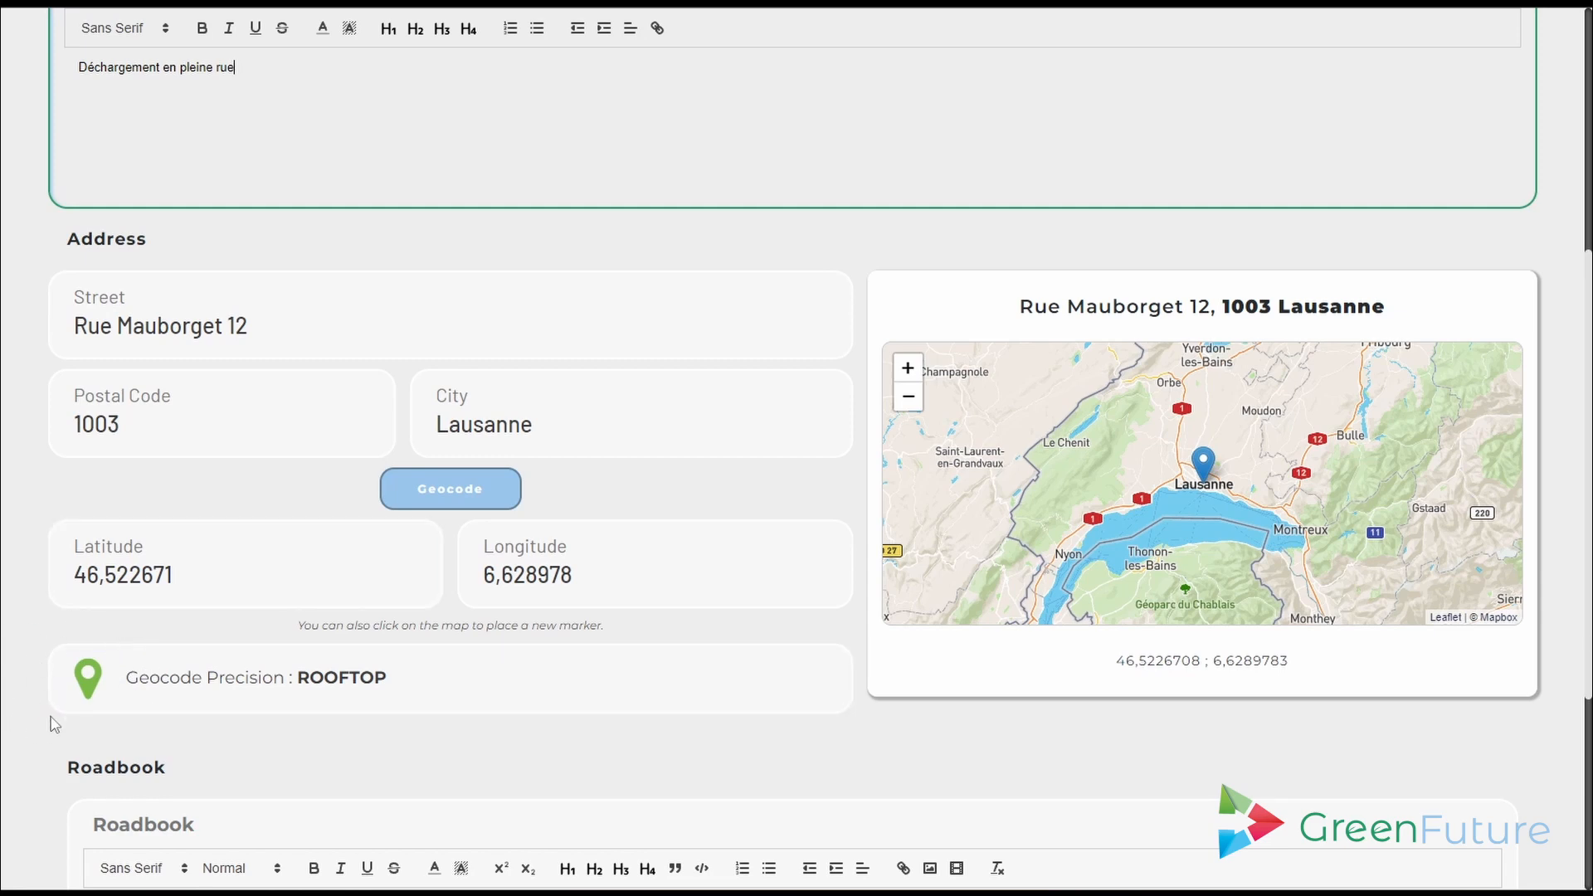
scroll(704, 558, "up", 6)
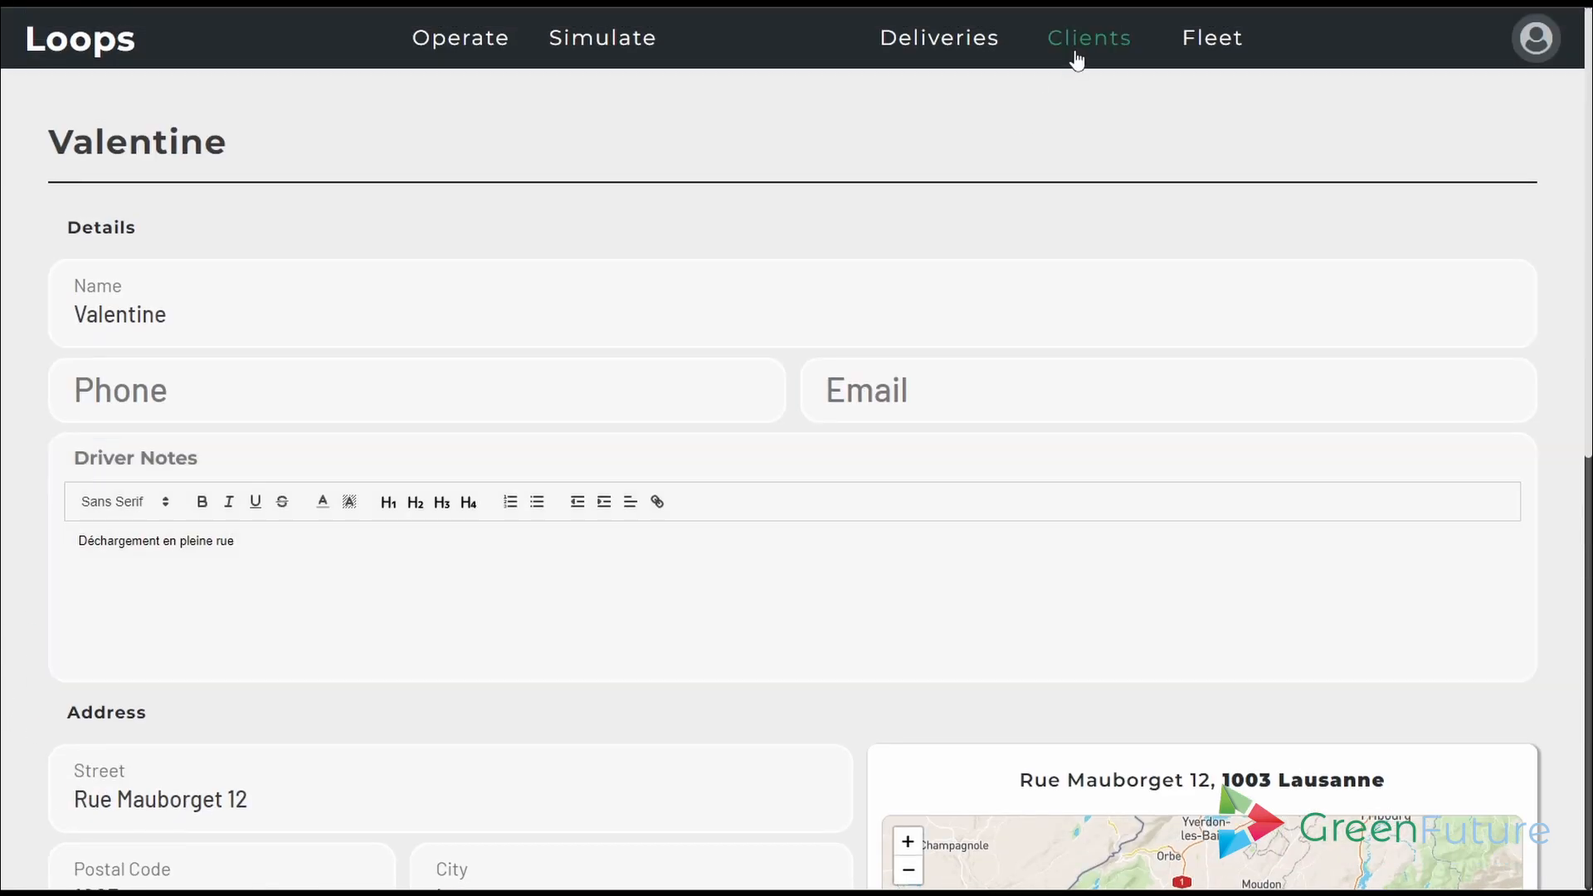
- Add the missing city Lausanne to the client's address and geocode it to rooftop precision
left_click(1075, 61)
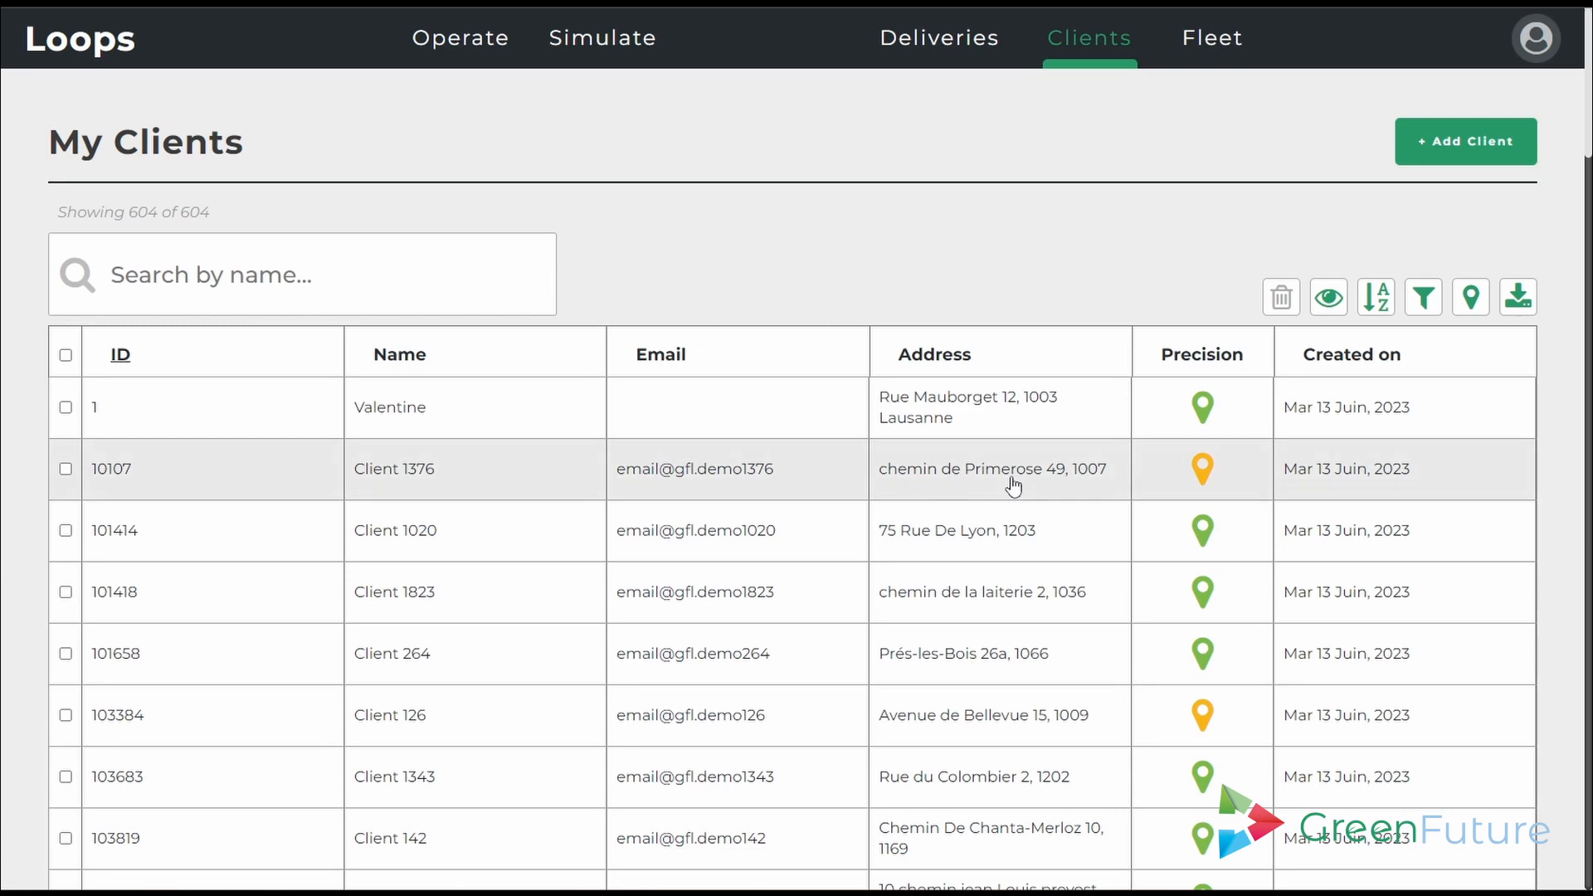
left_click(1013, 486)
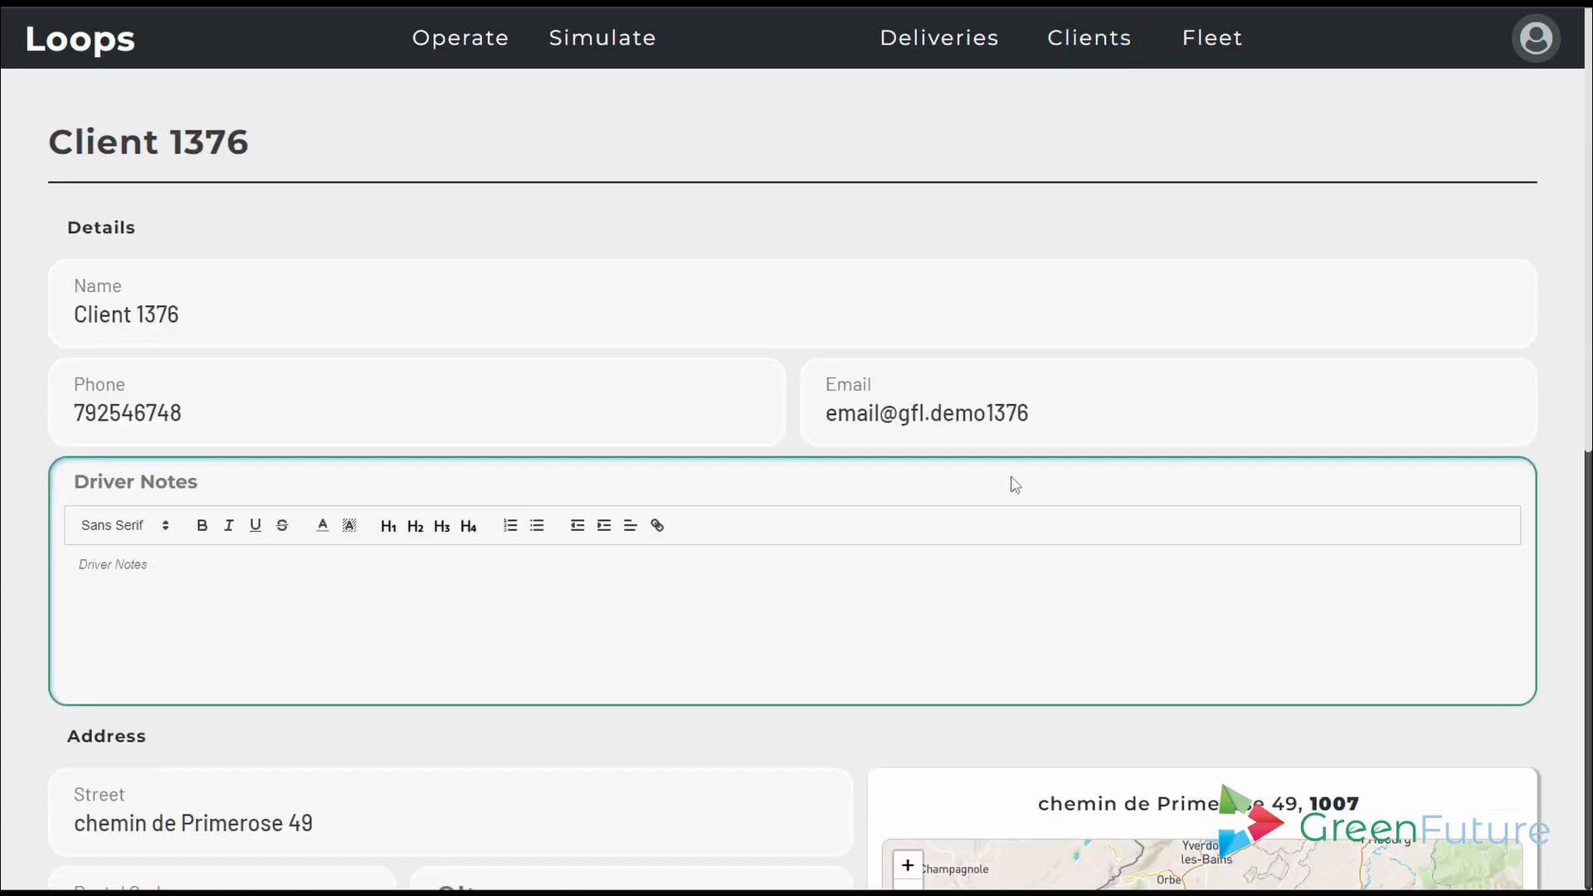
scroll(6, 500, "down", 5)
left_click(516, 509)
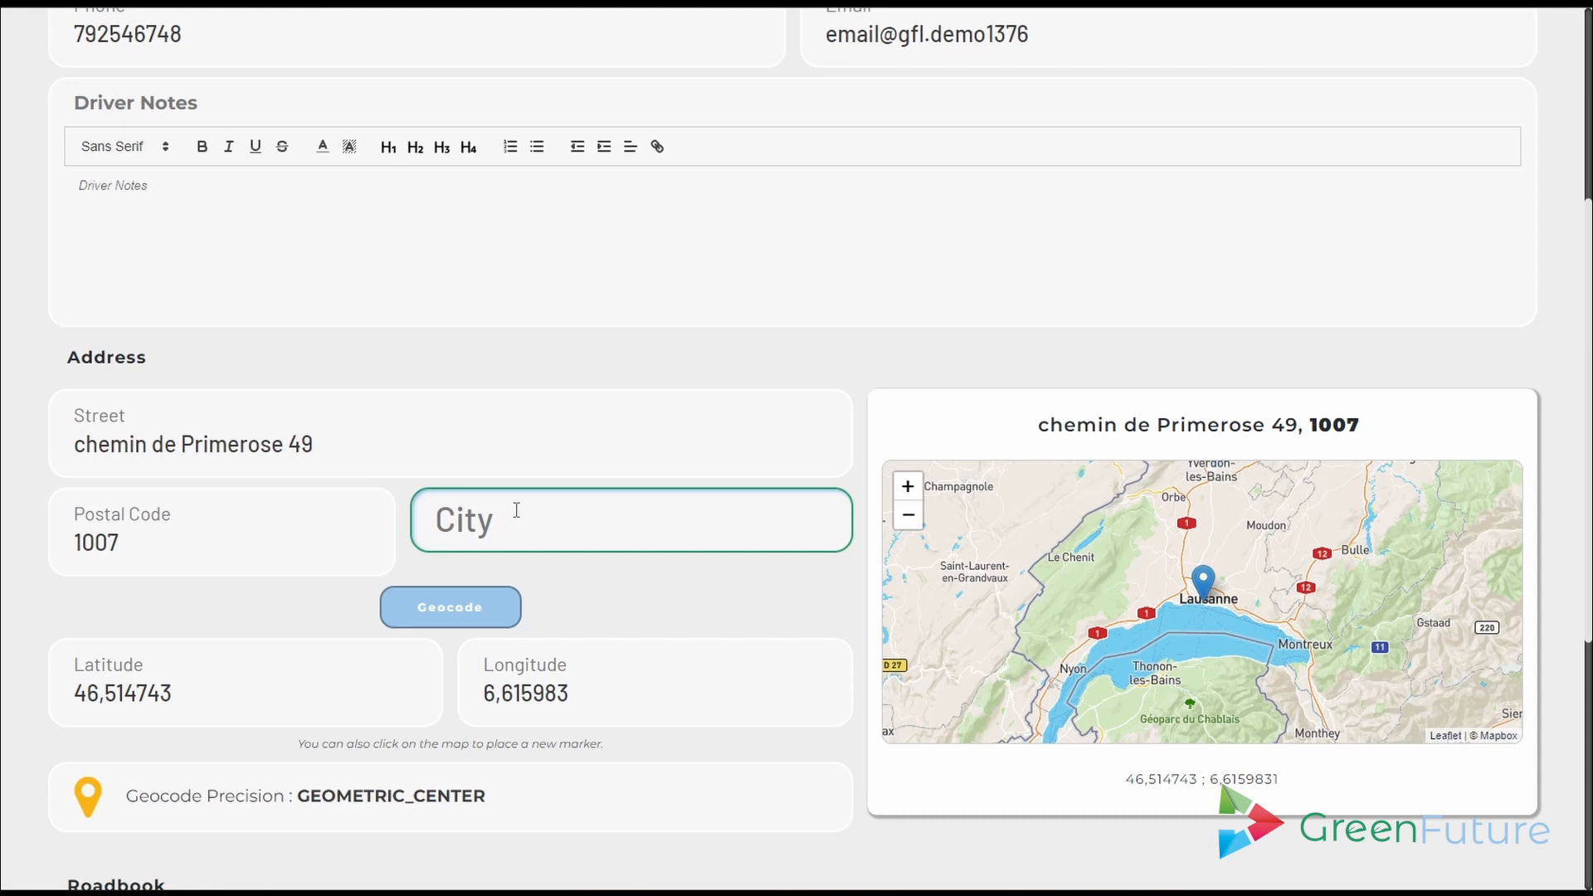
type("Lausanne")
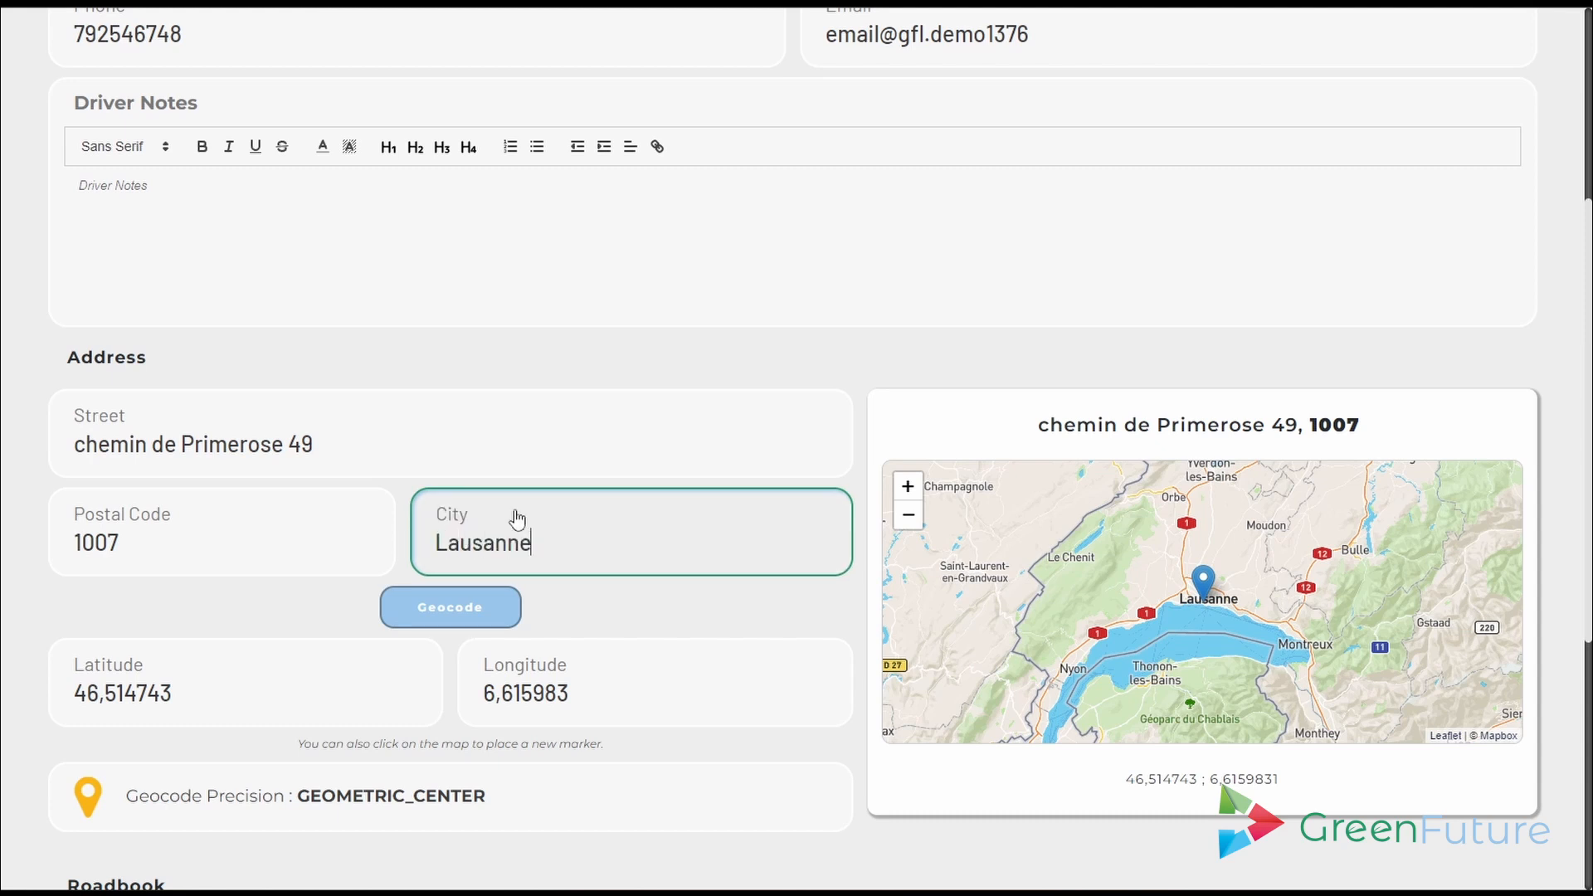
left_click(498, 608)
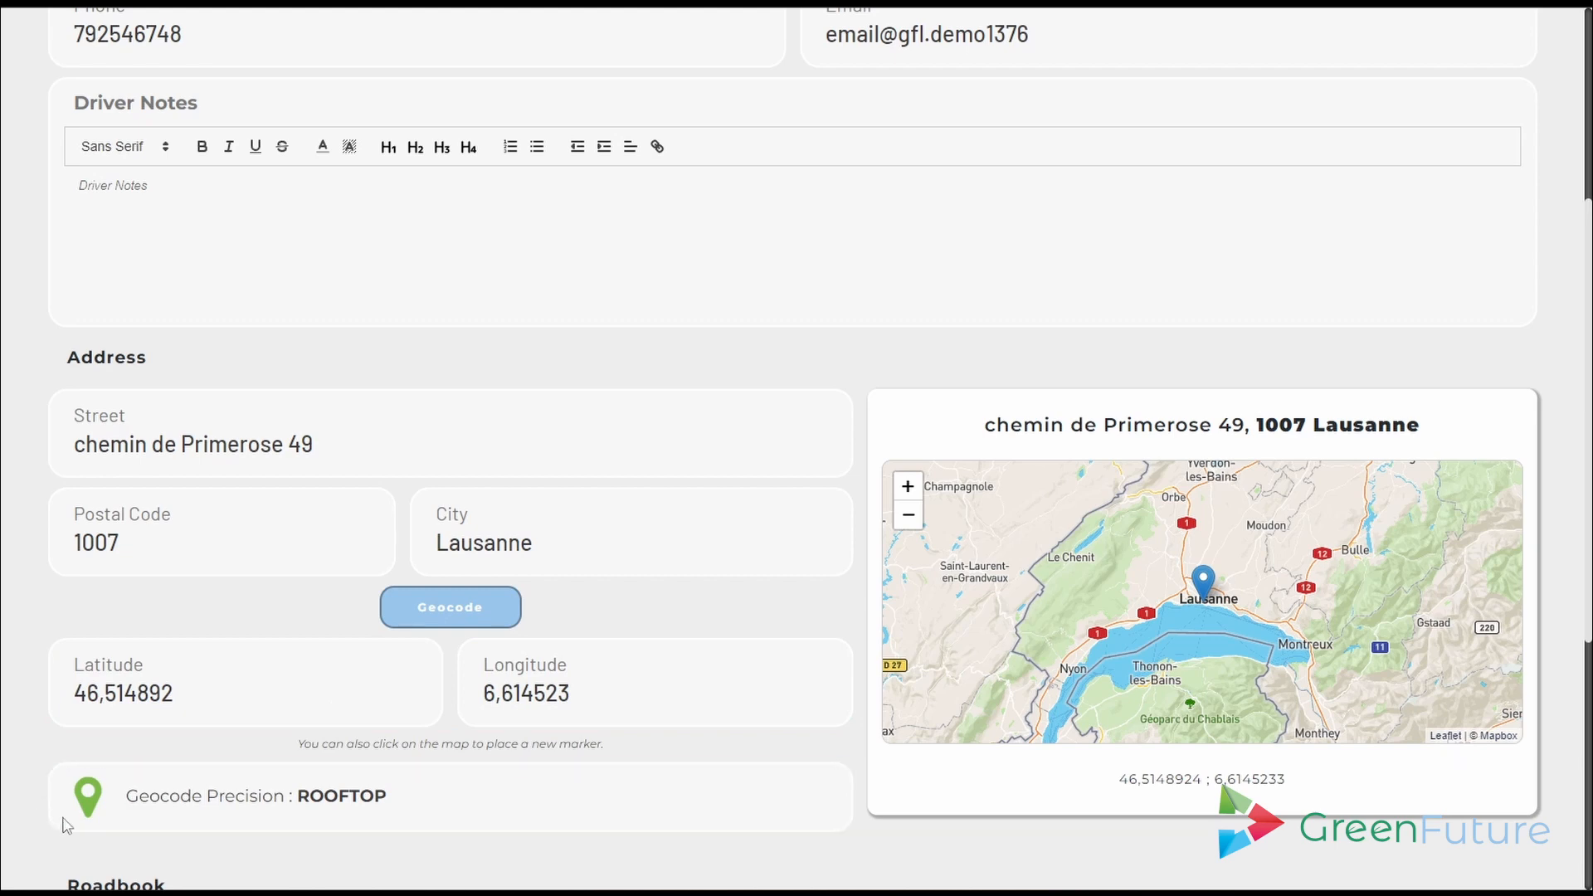
scroll(37, 817, "up", 5)
left_click(1104, 42)
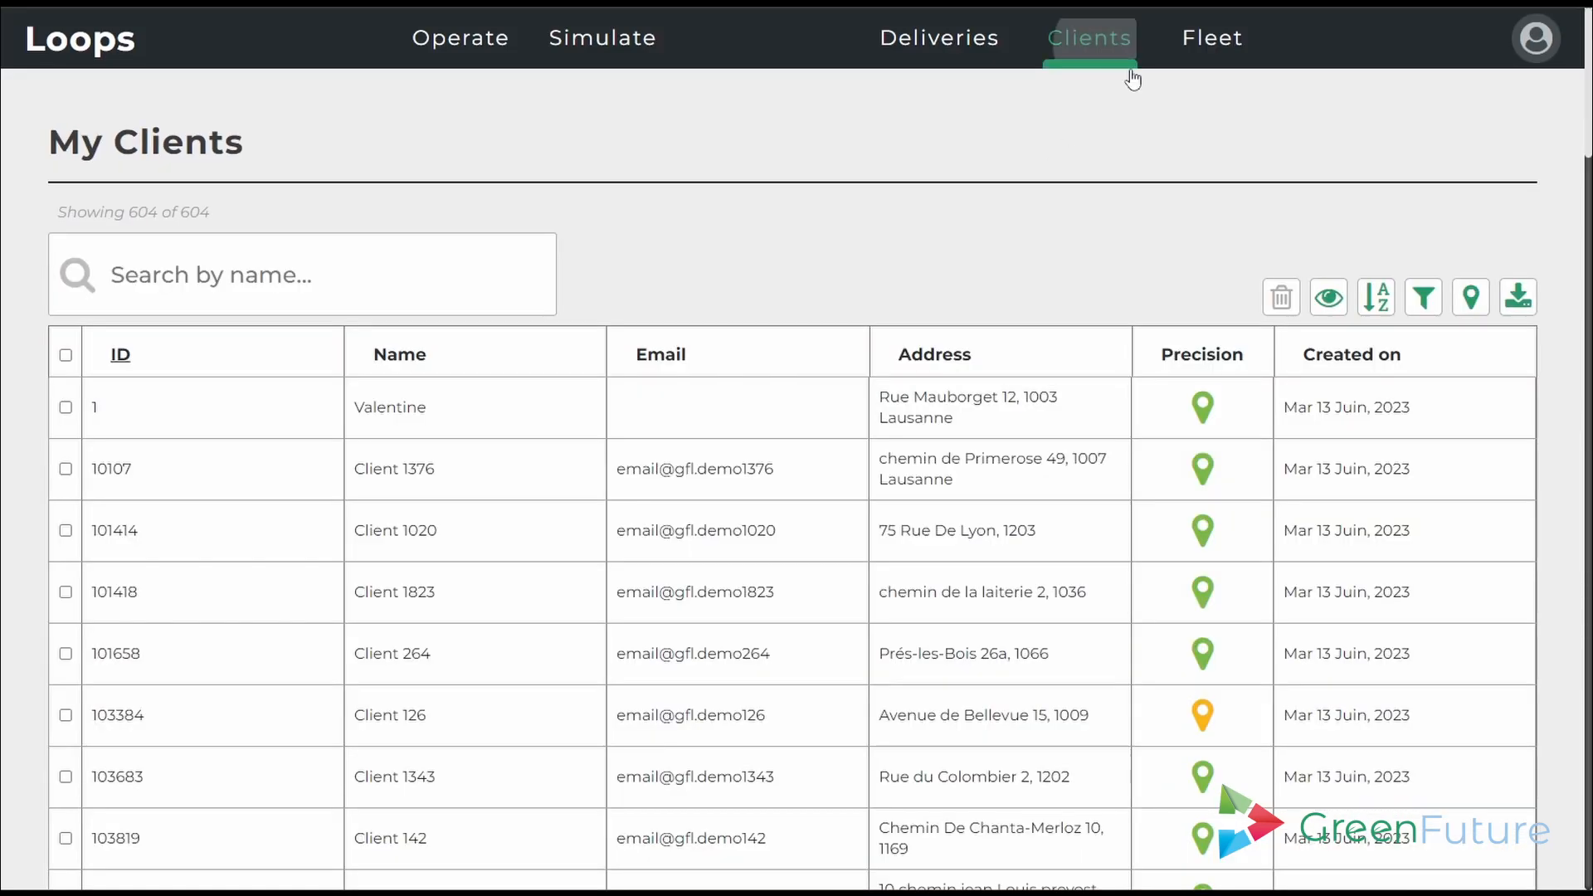
scroll(1138, 523, "down", 10)
left_click(1073, 787)
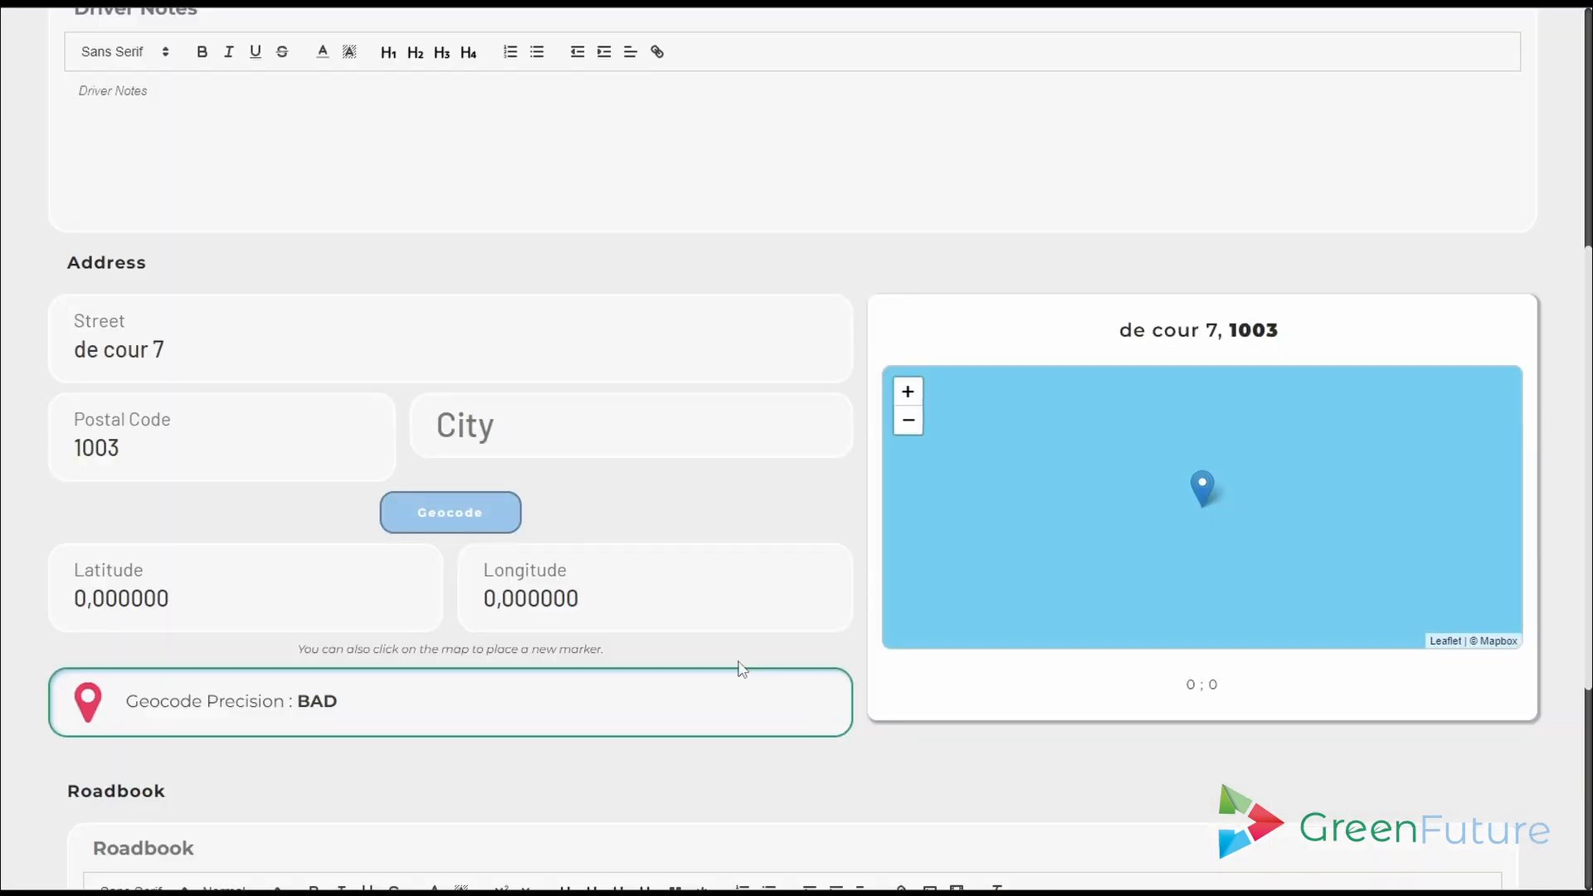
left_click(78, 348)
type("Avenue")
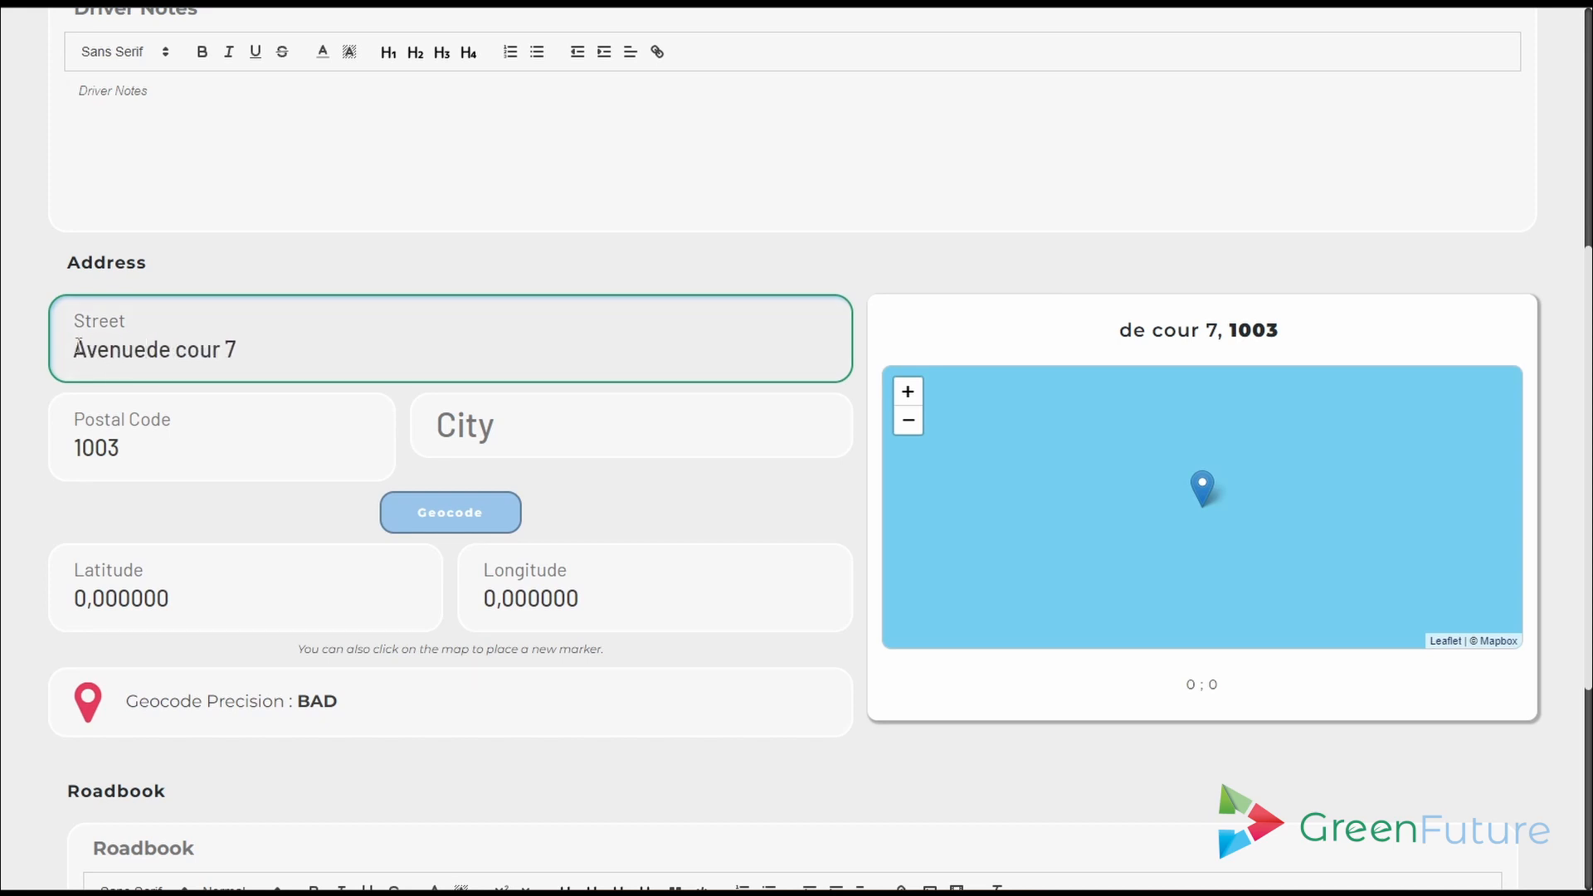
left_click(505, 429)
type("Lausanne")
left_click(509, 520)
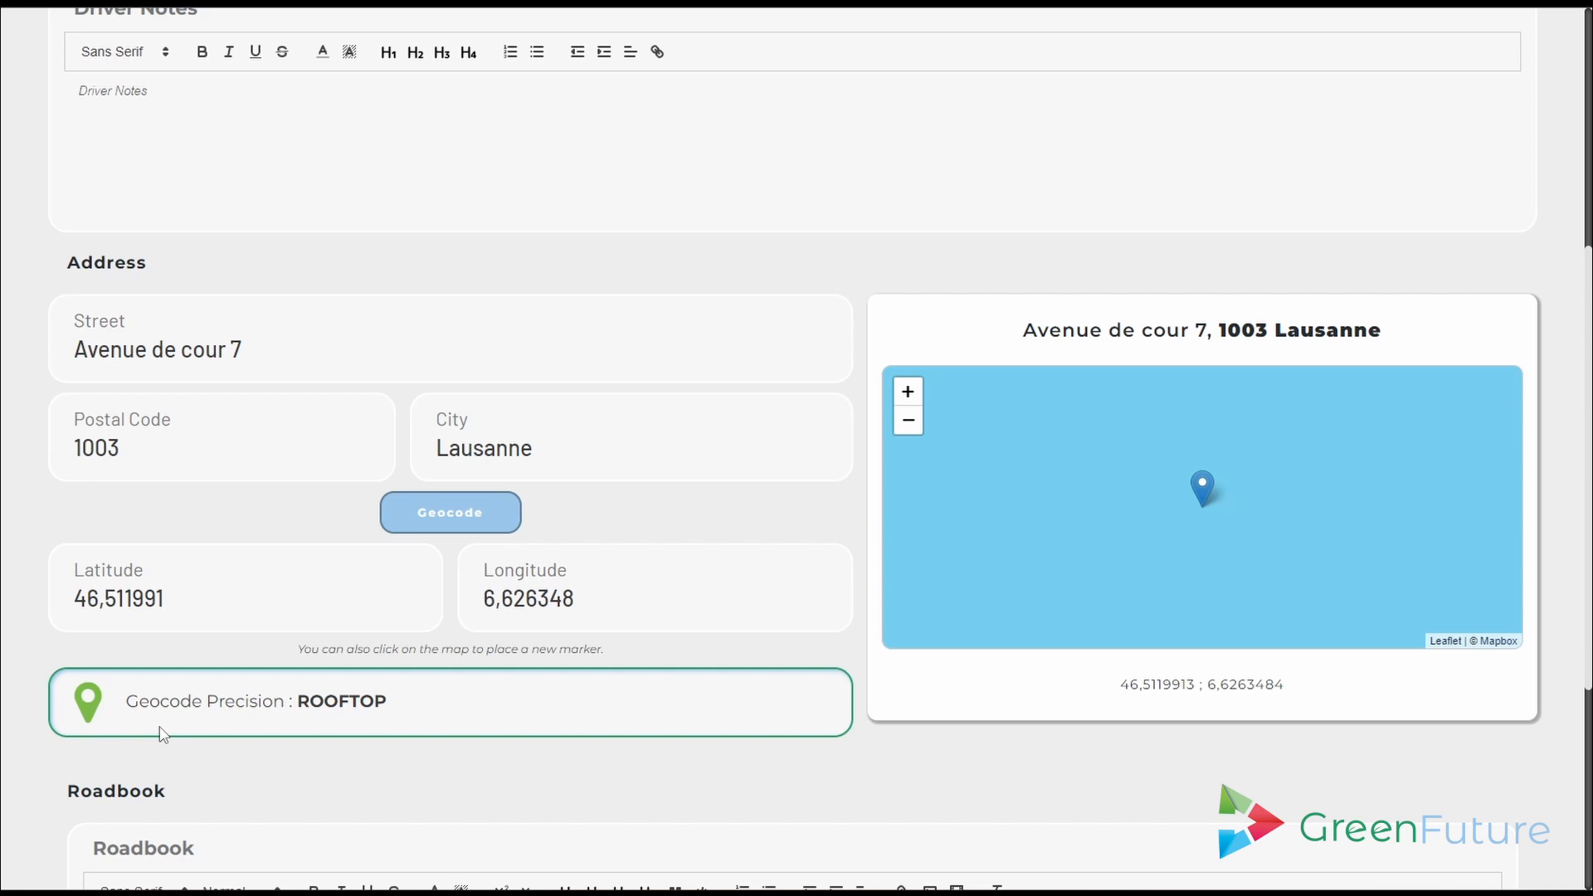
scroll(960, 312, "up", 5)
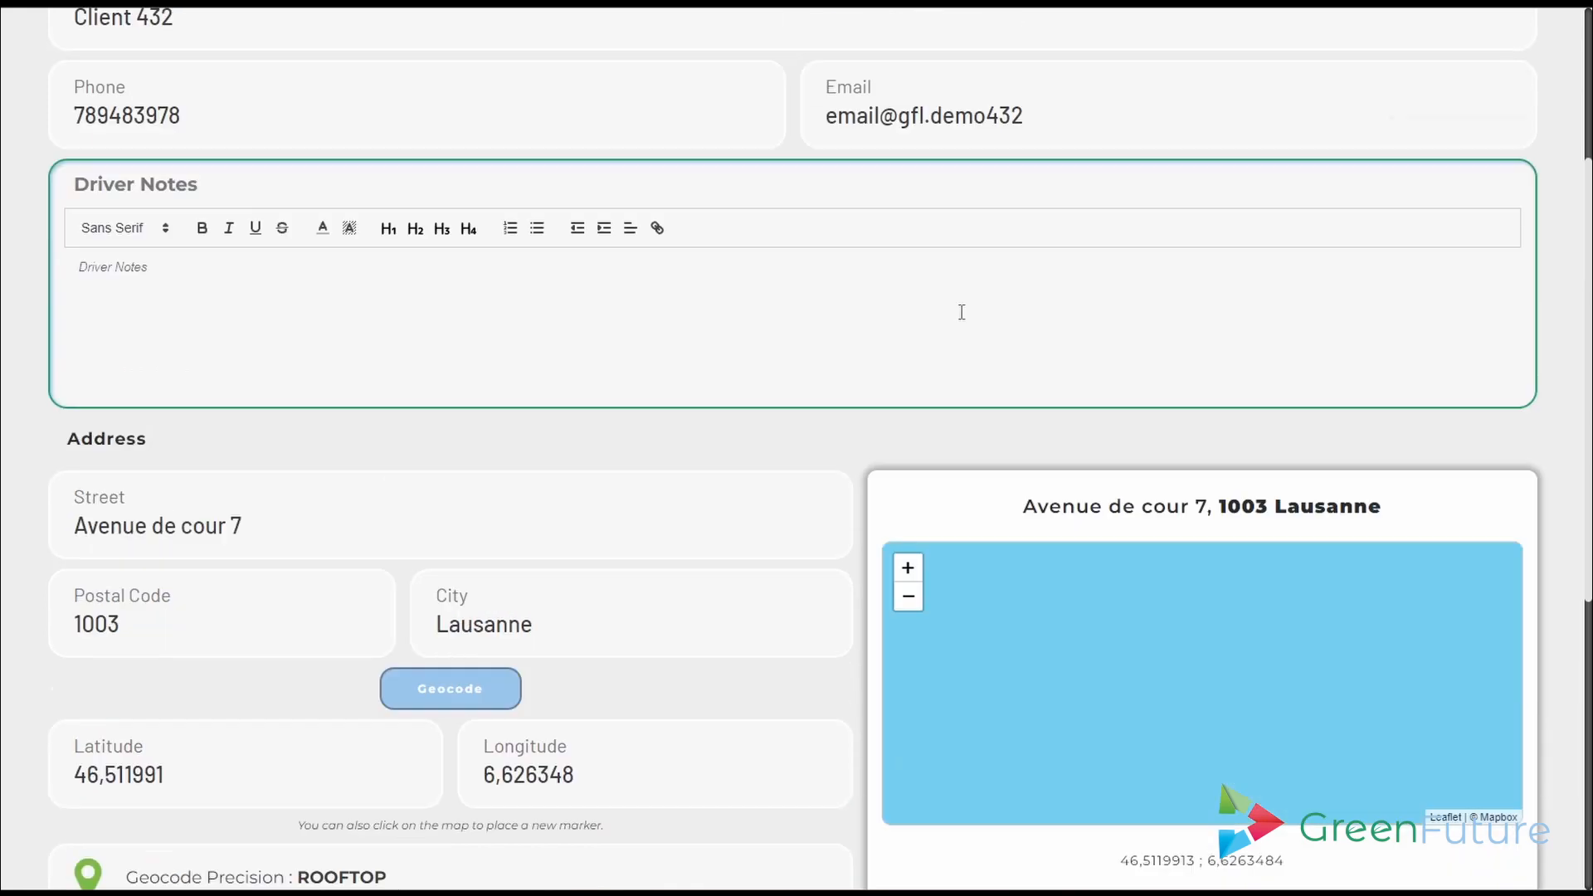
left_click(1103, 60)
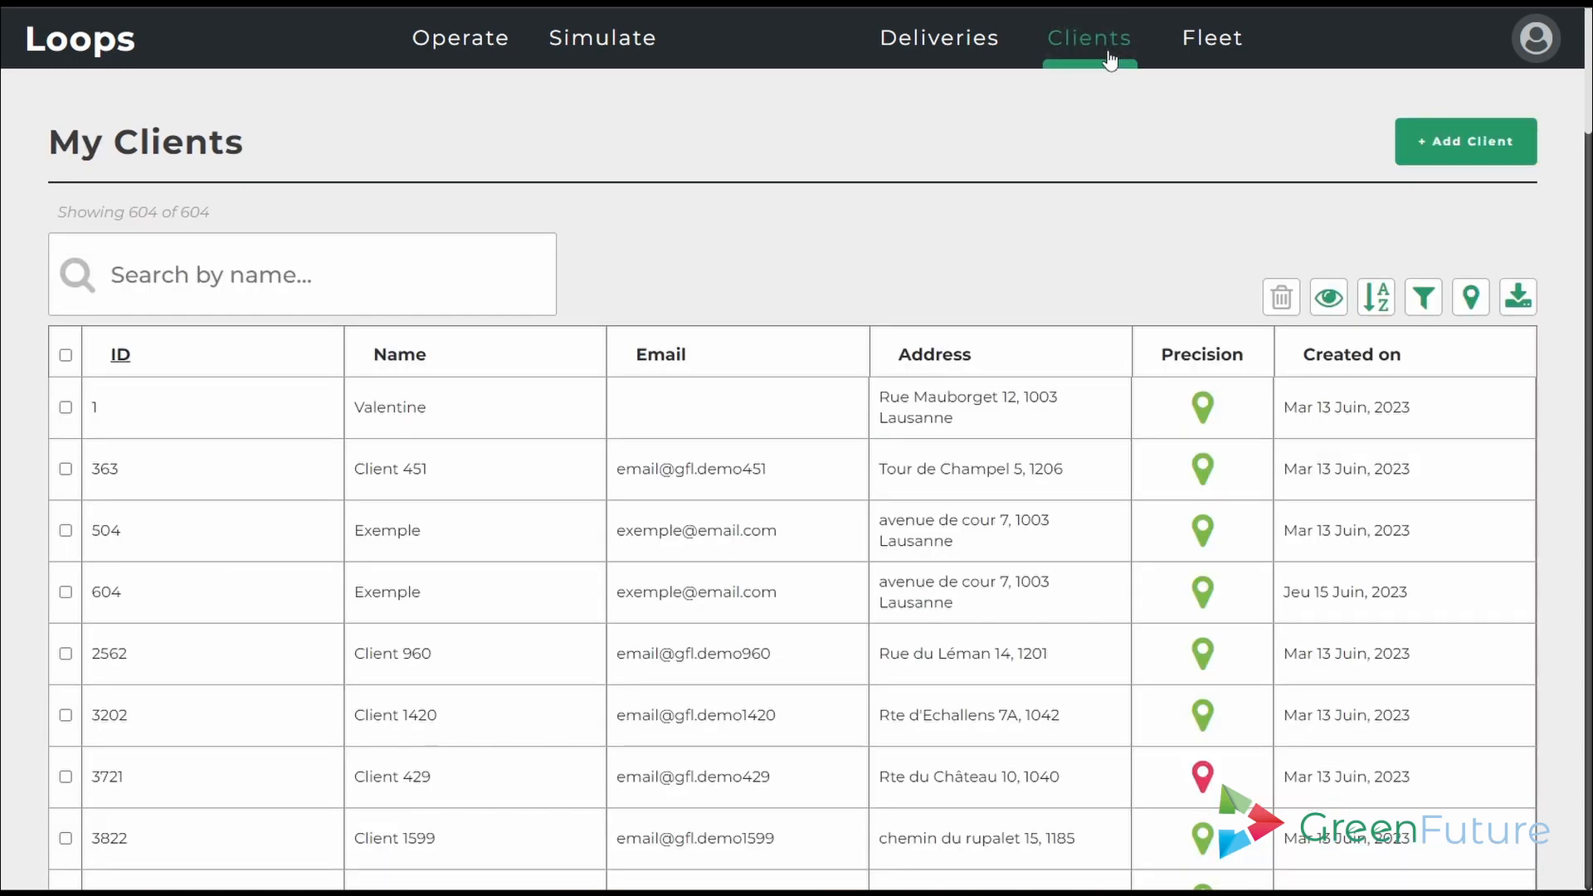
- Replace the Email column with Phone and sort the client table by Name
left_click(1328, 297)
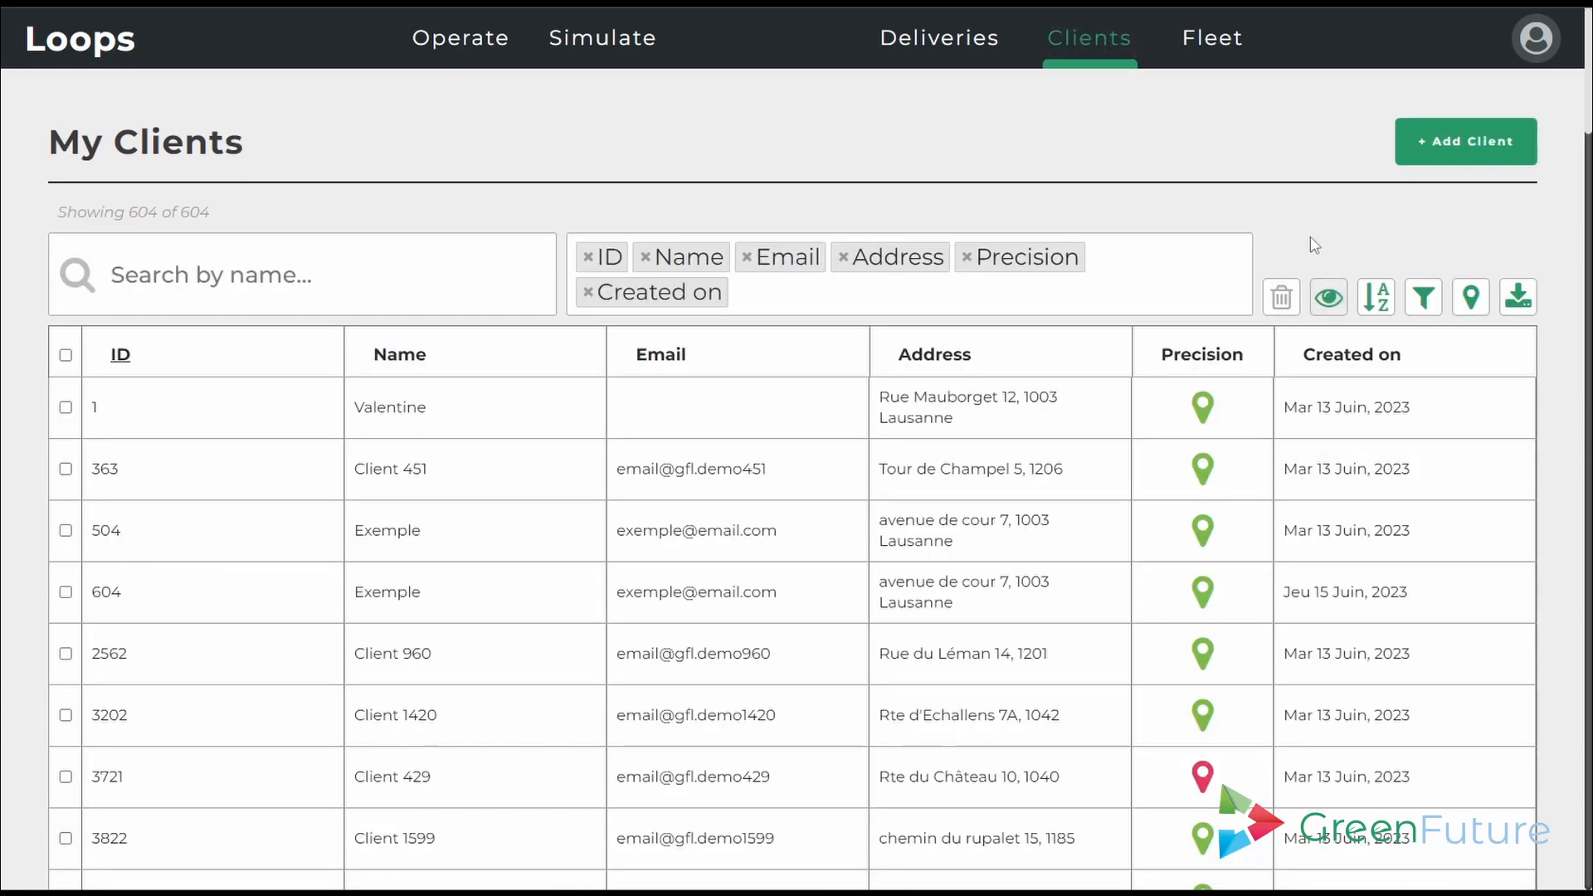
left_click(746, 257)
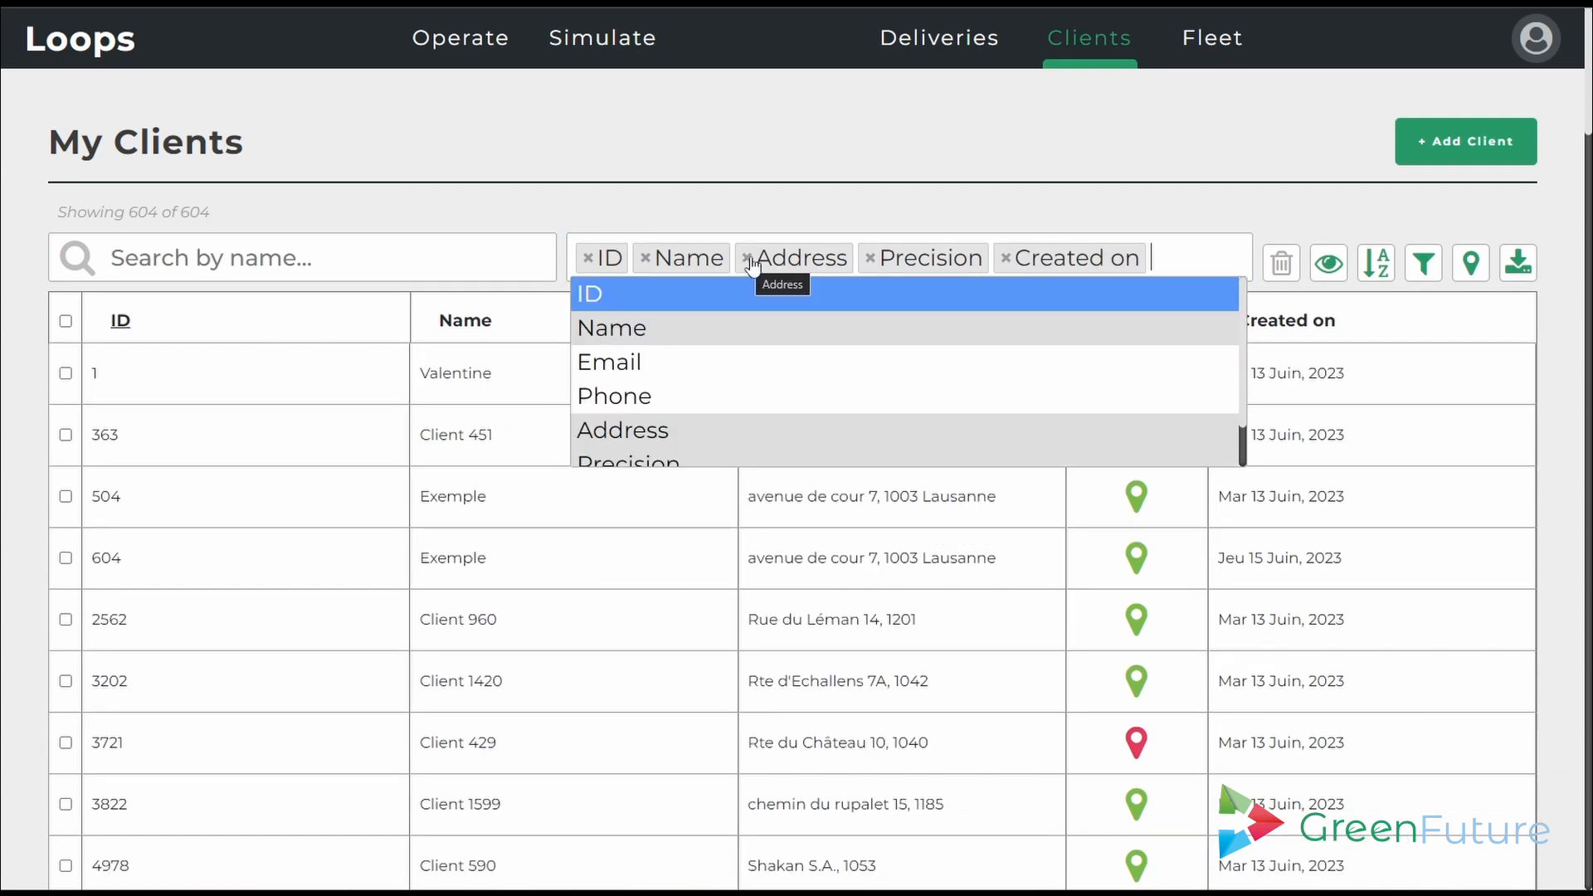
left_click(726, 396)
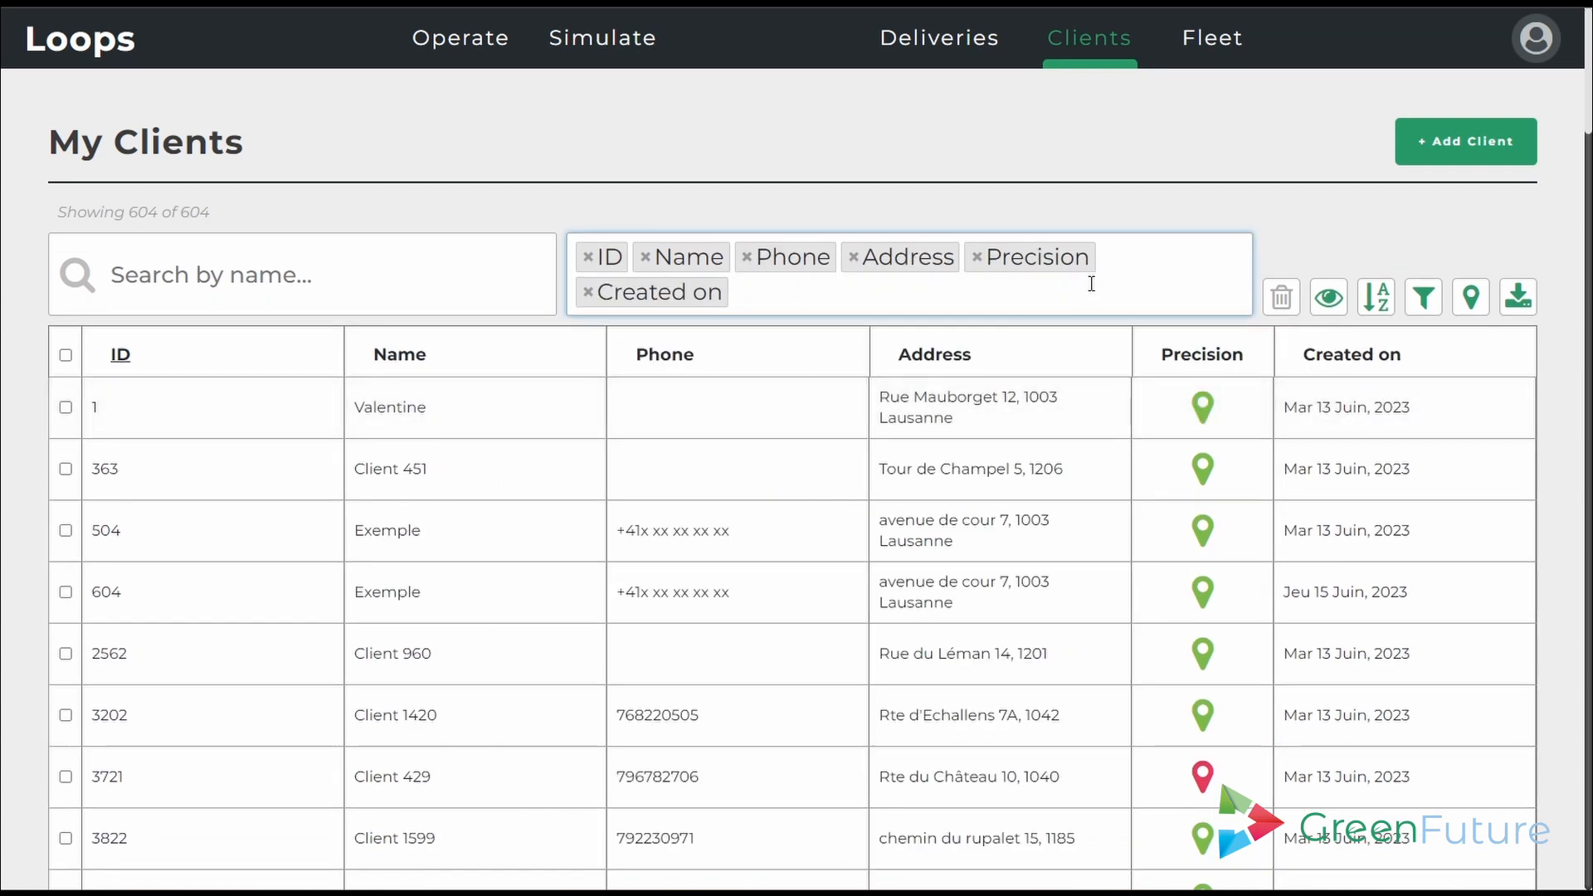
left_click(482, 356)
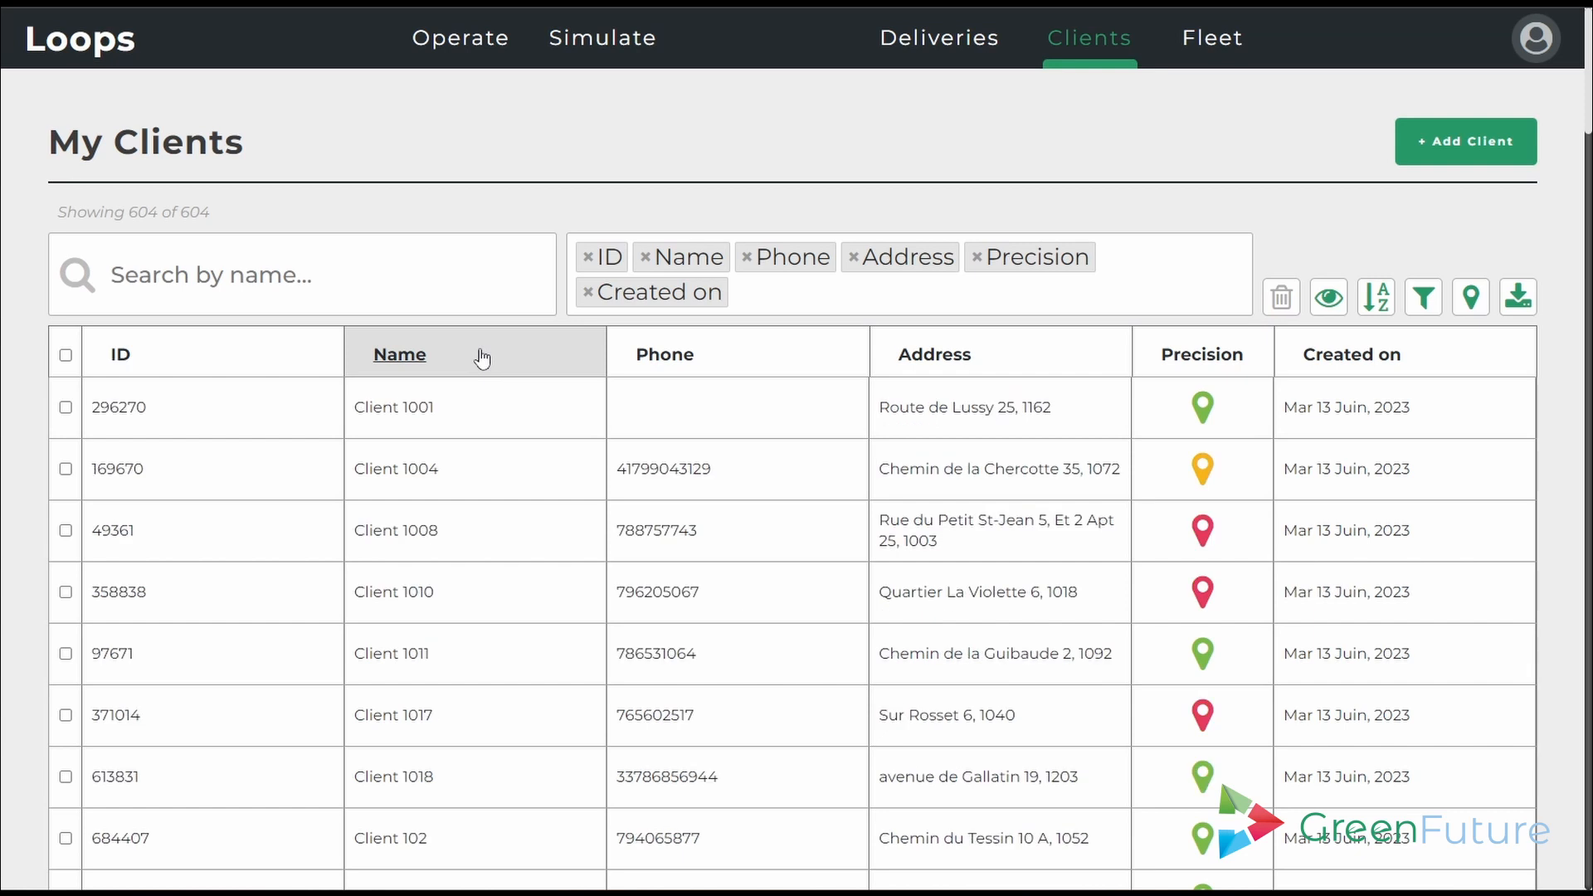
- Keep the name sort ascending and show the geocoding precision and postal code filters
left_click(1378, 298)
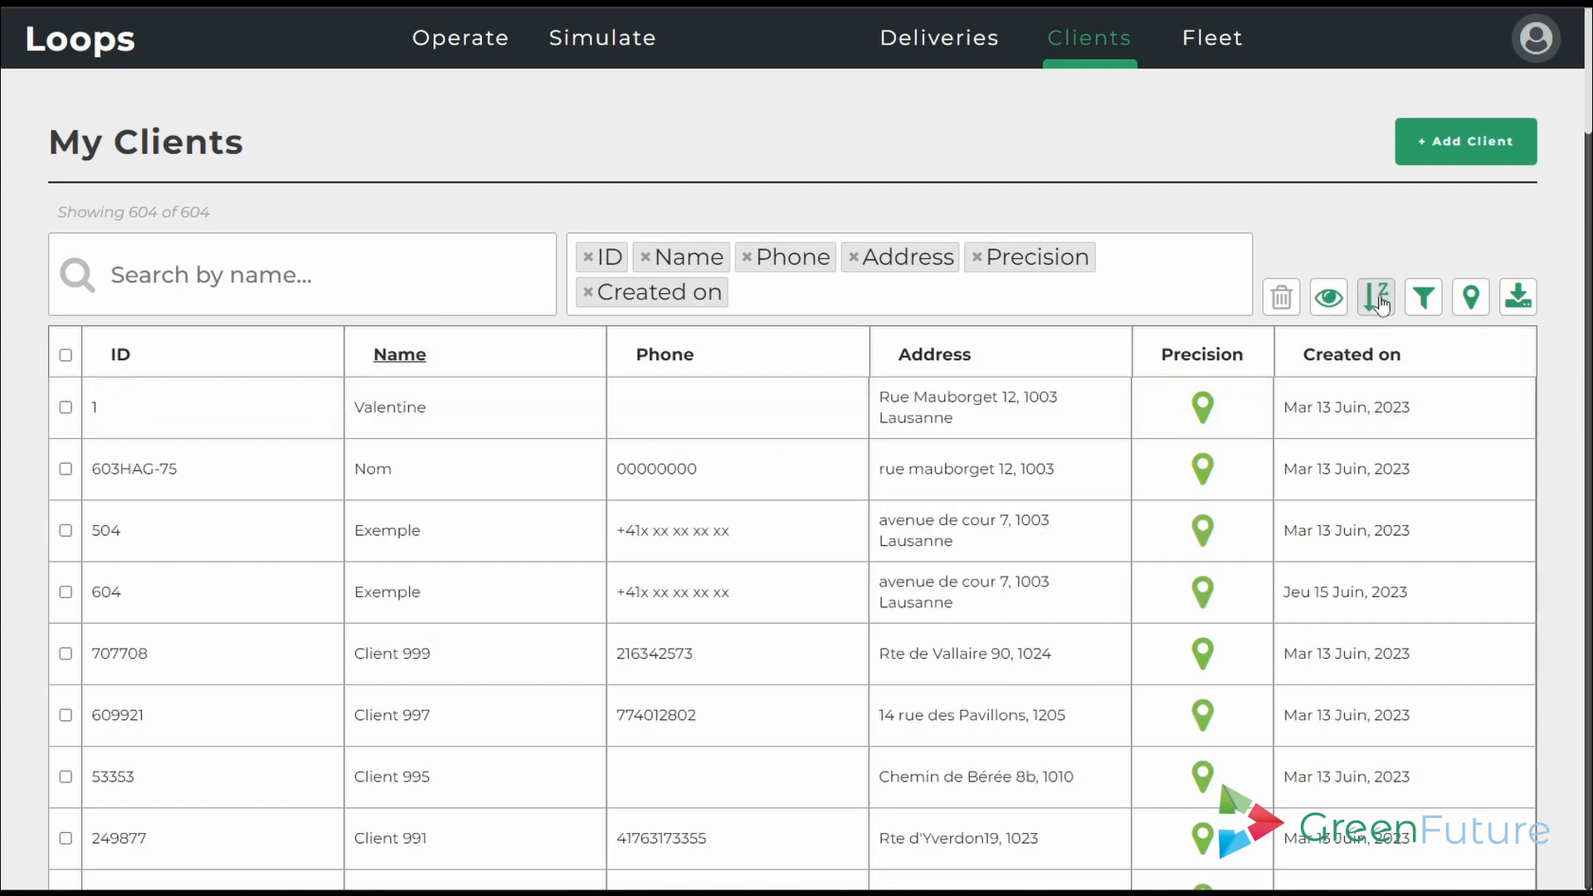
left_click(1379, 300)
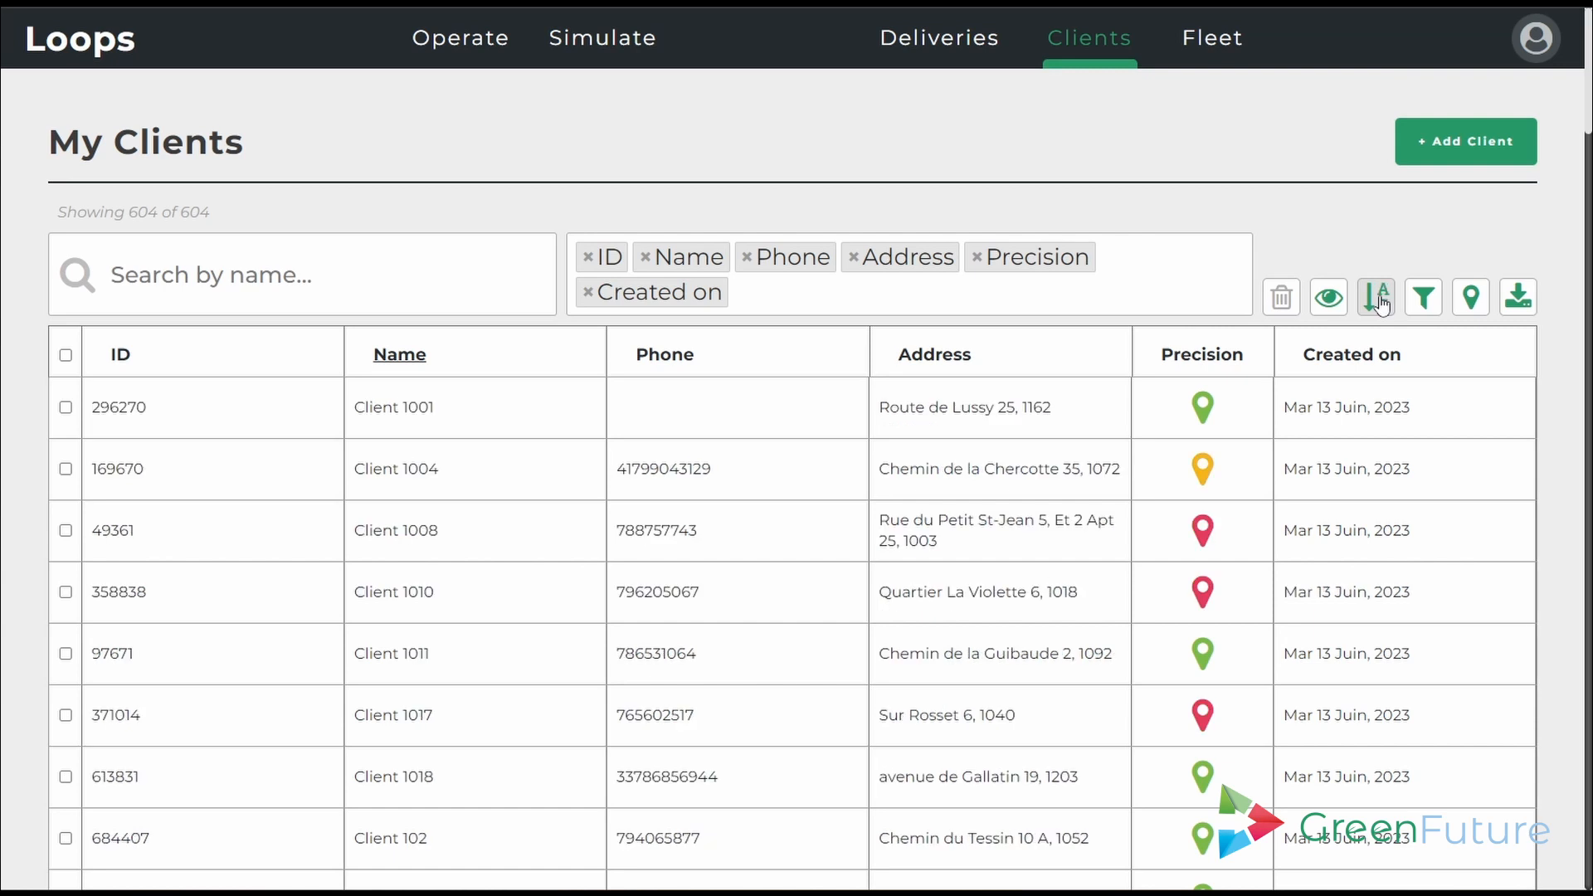
left_click(1423, 297)
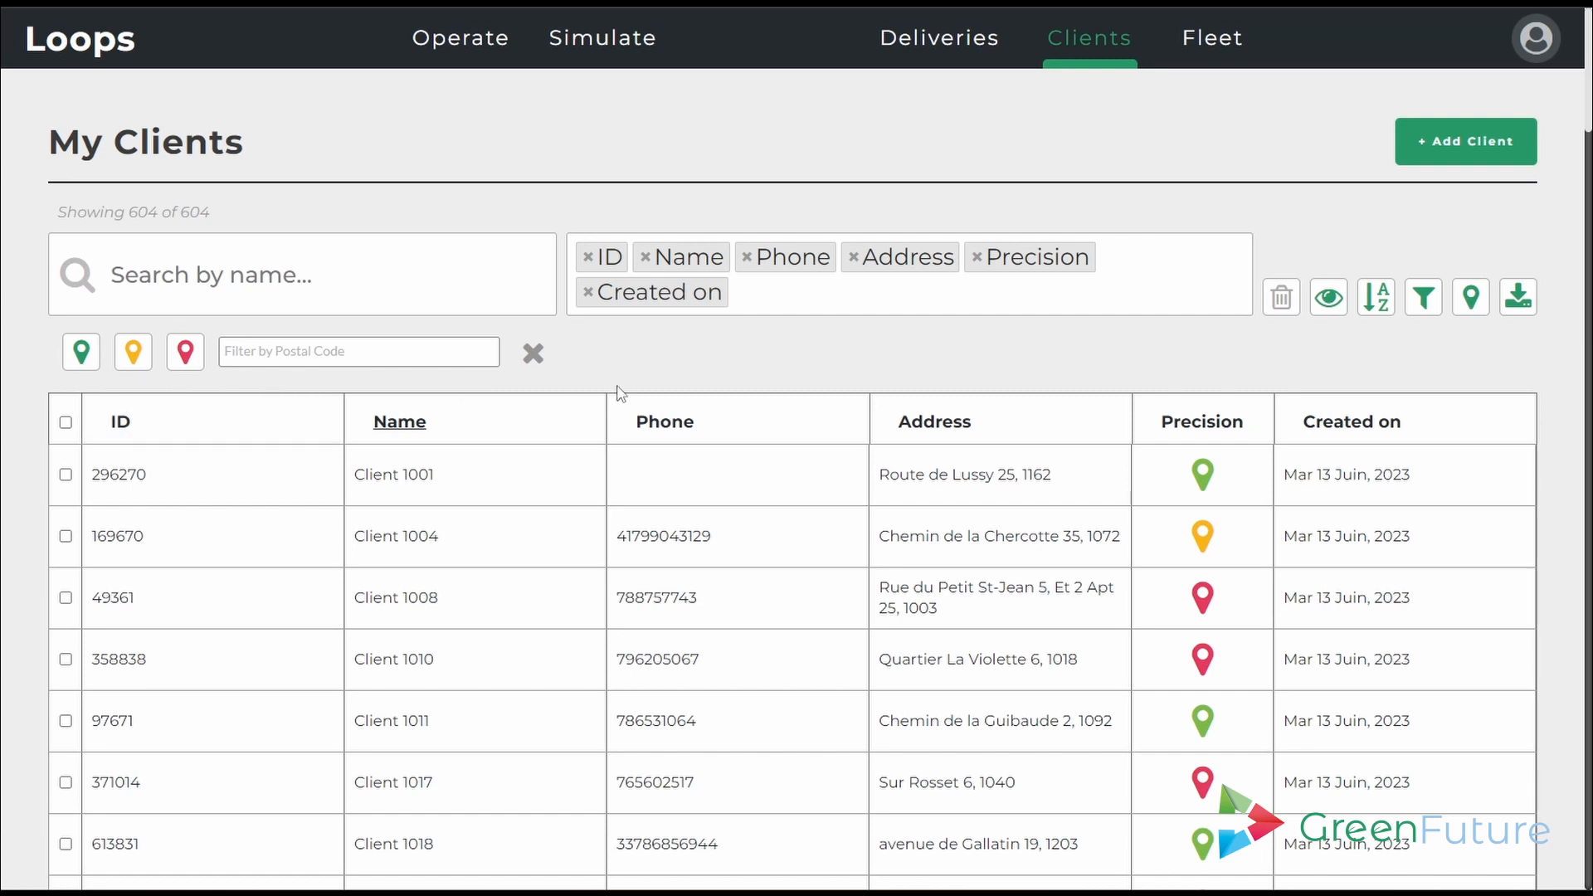
- Inspect the clients plotted around Lake Geneva on the map, then download the client list as My Clients.csv
left_click(1466, 300)
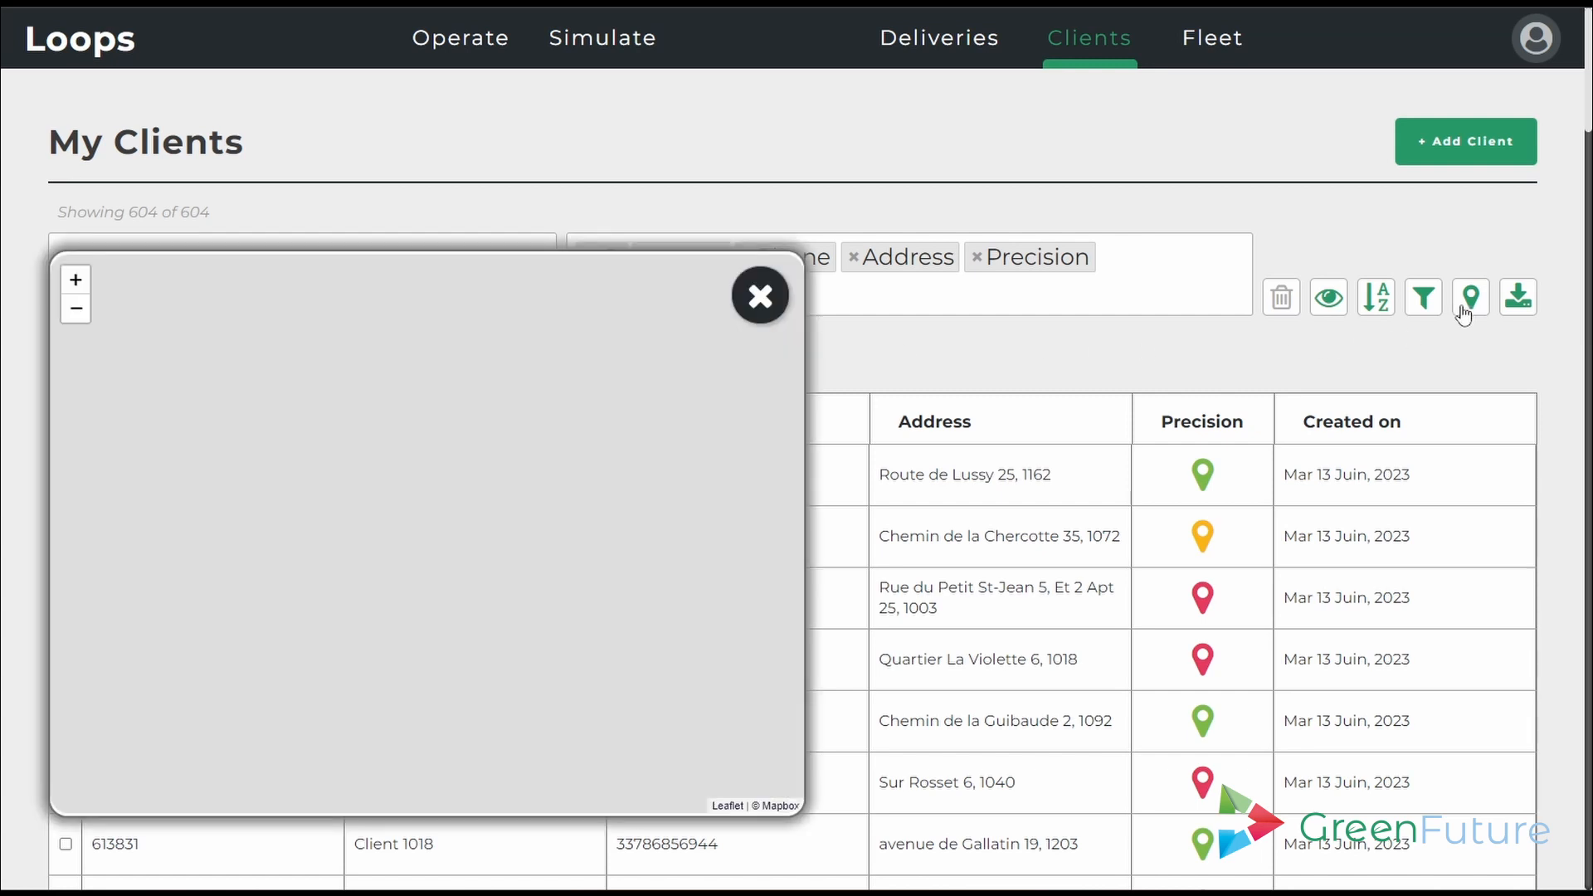
scroll(423, 535, "up", 4)
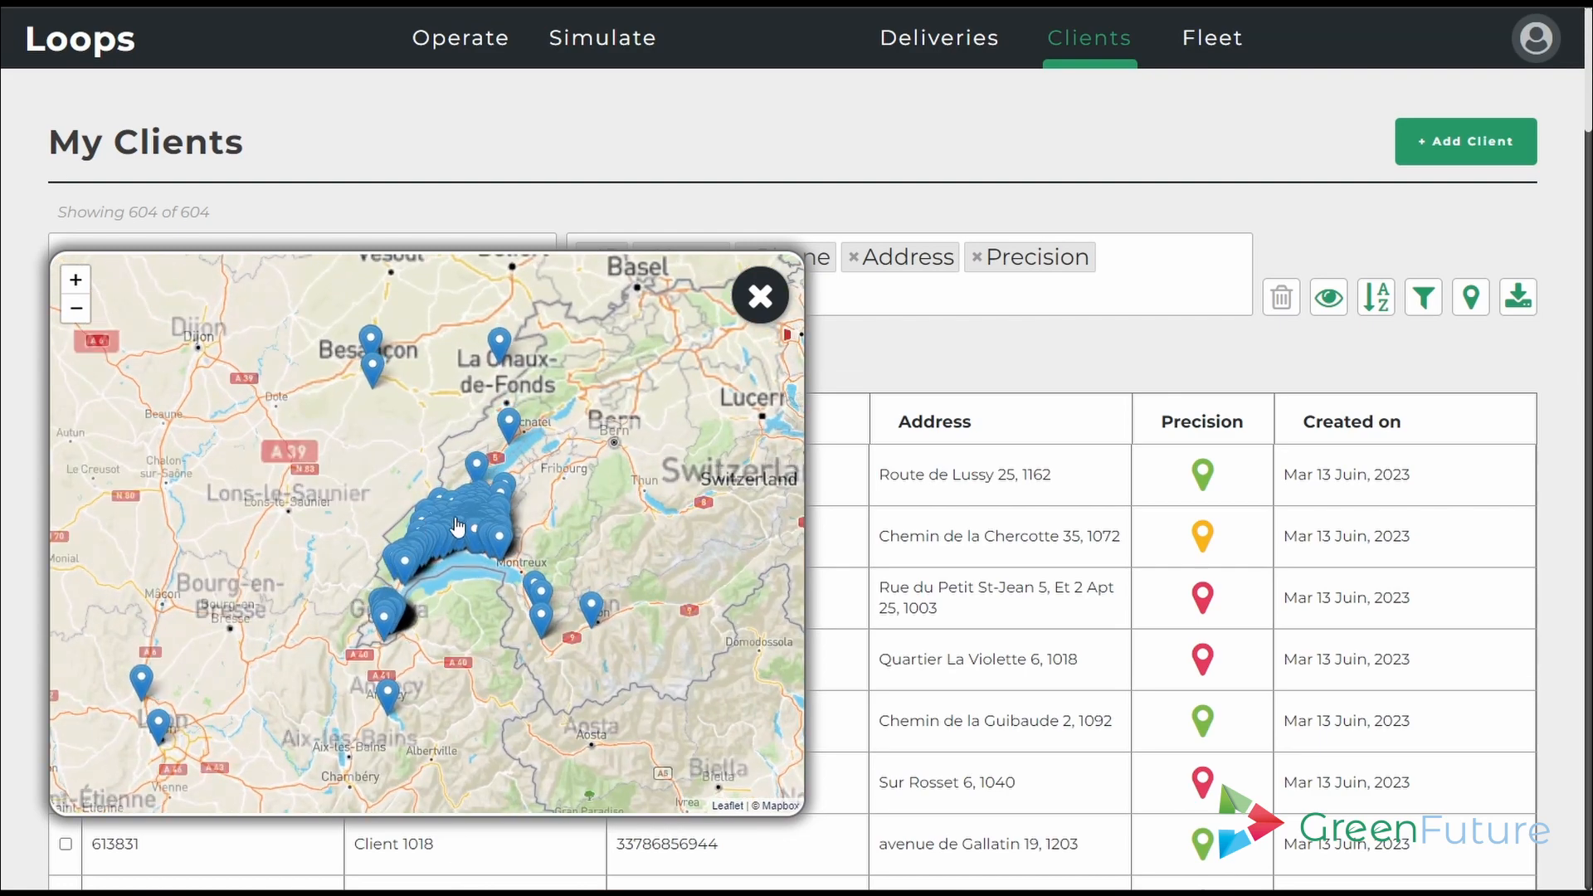
left_click_drag(467, 661, 492, 531)
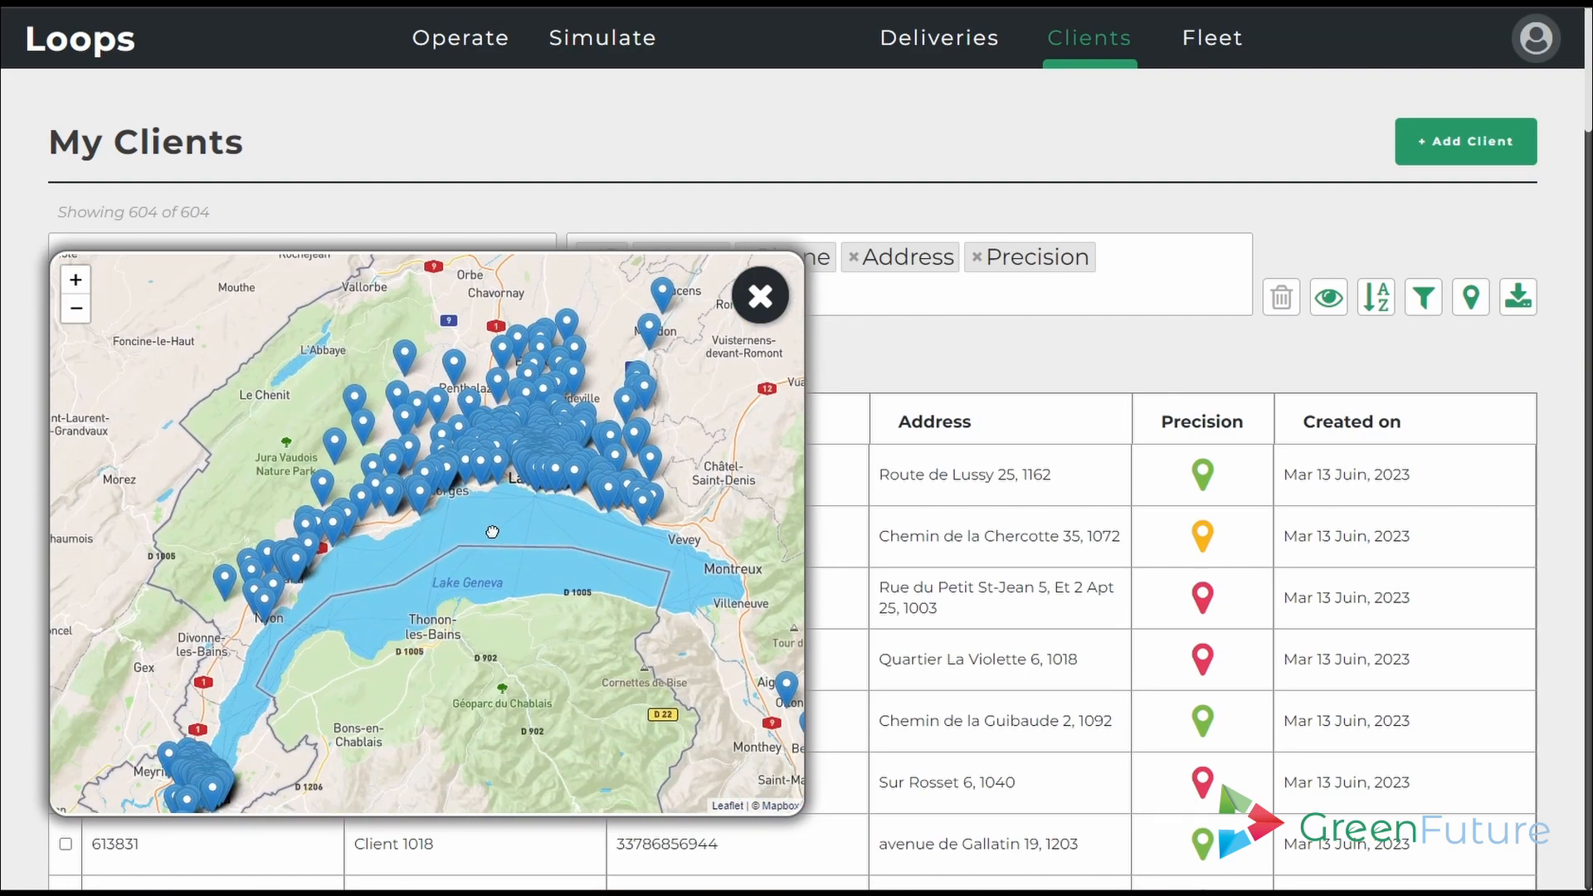
left_click(760, 299)
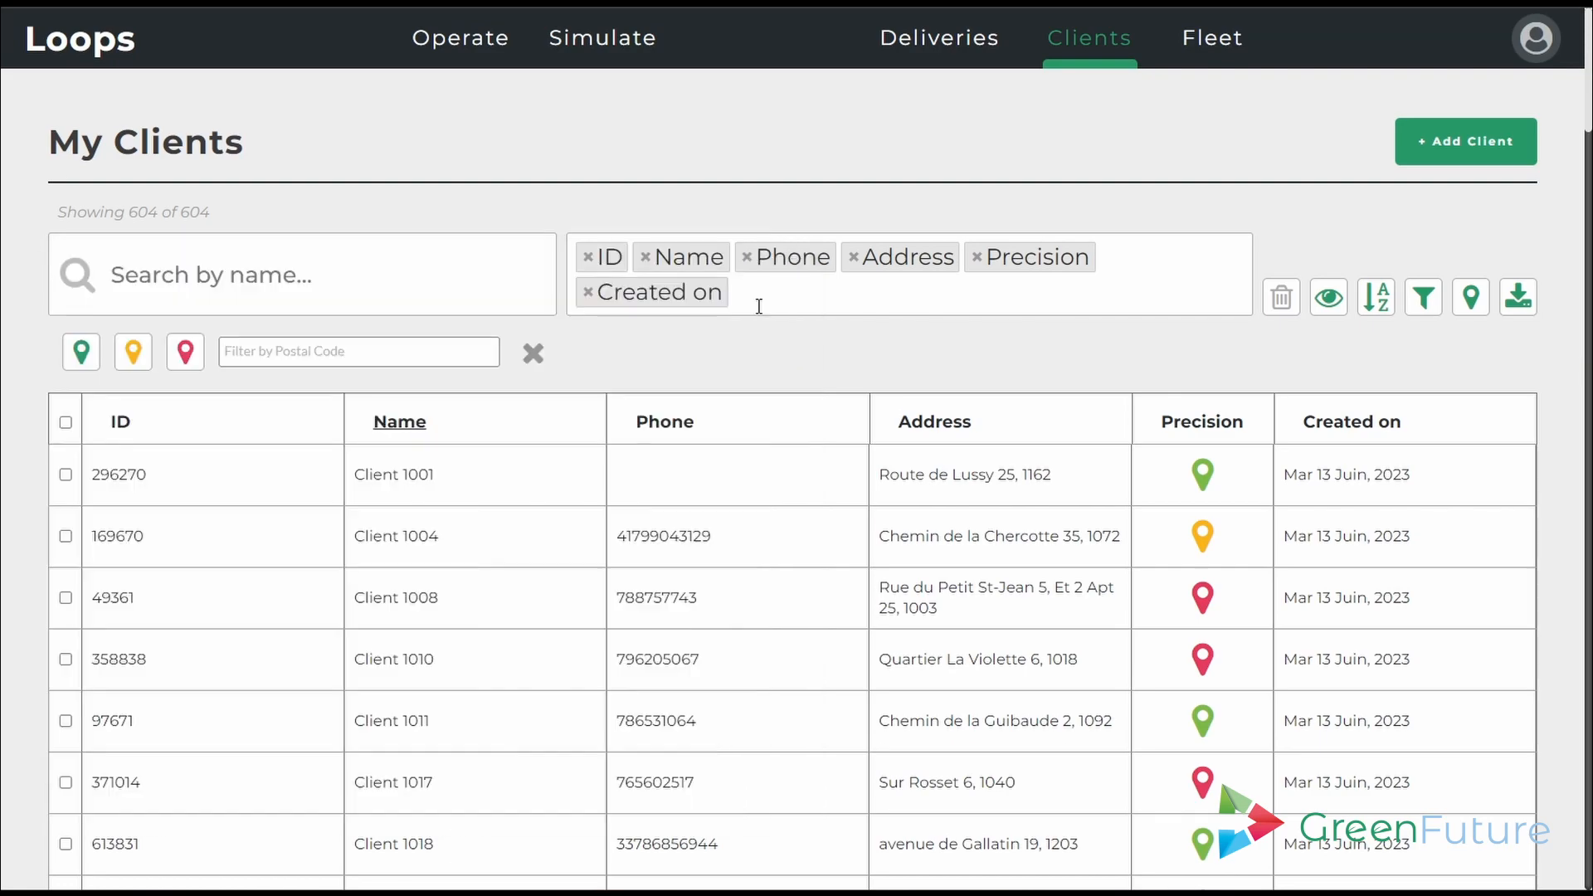
left_click(1517, 308)
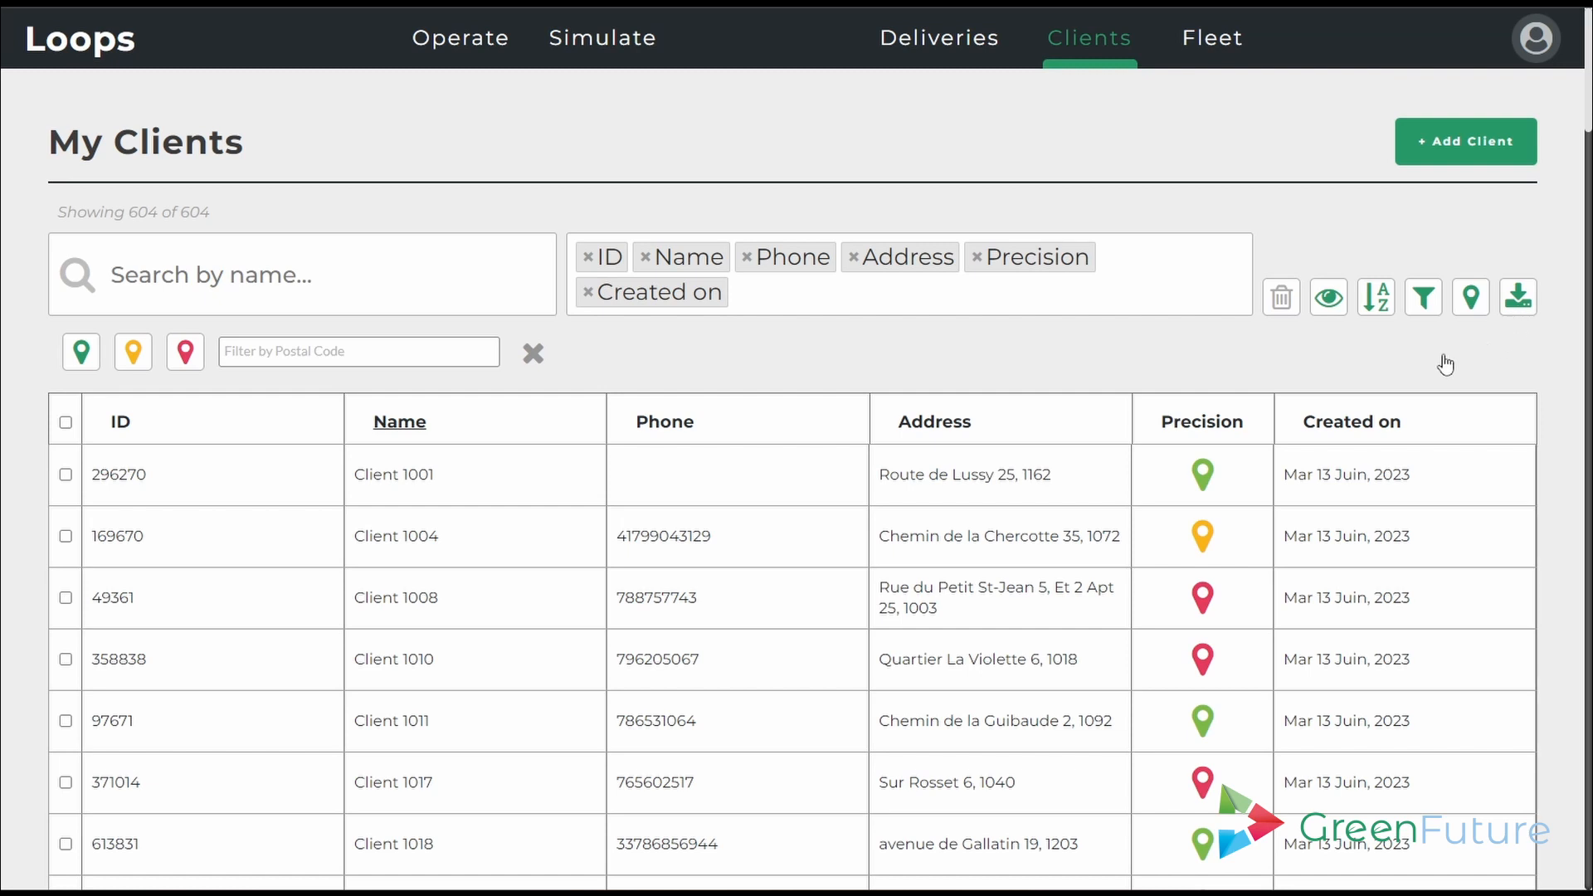